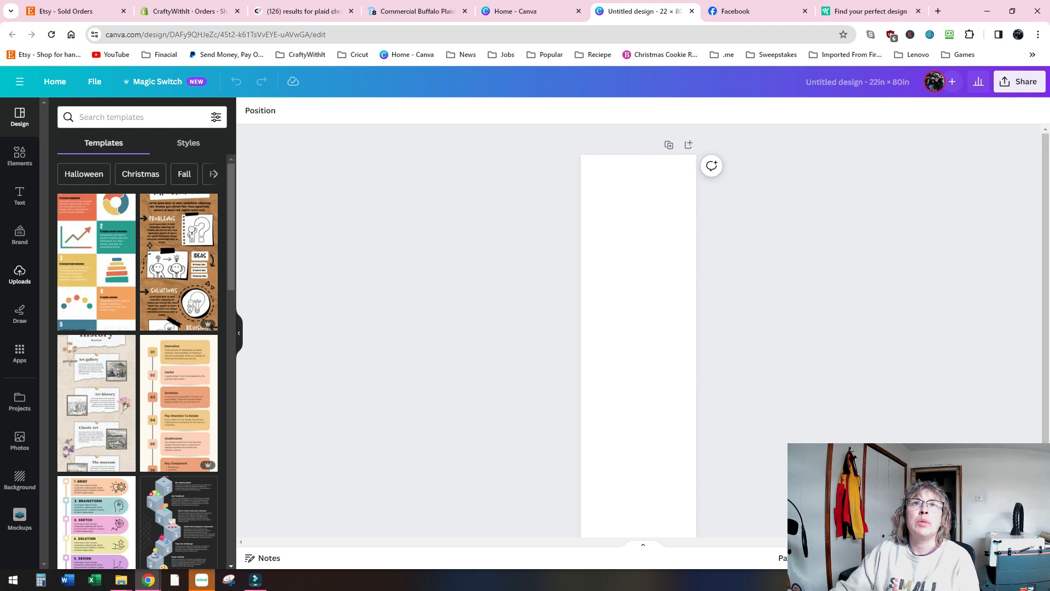
Add the uploaded "Cousin Crew" image with the green trees to the blank 22 x 80 in page.
left_click(20, 273)
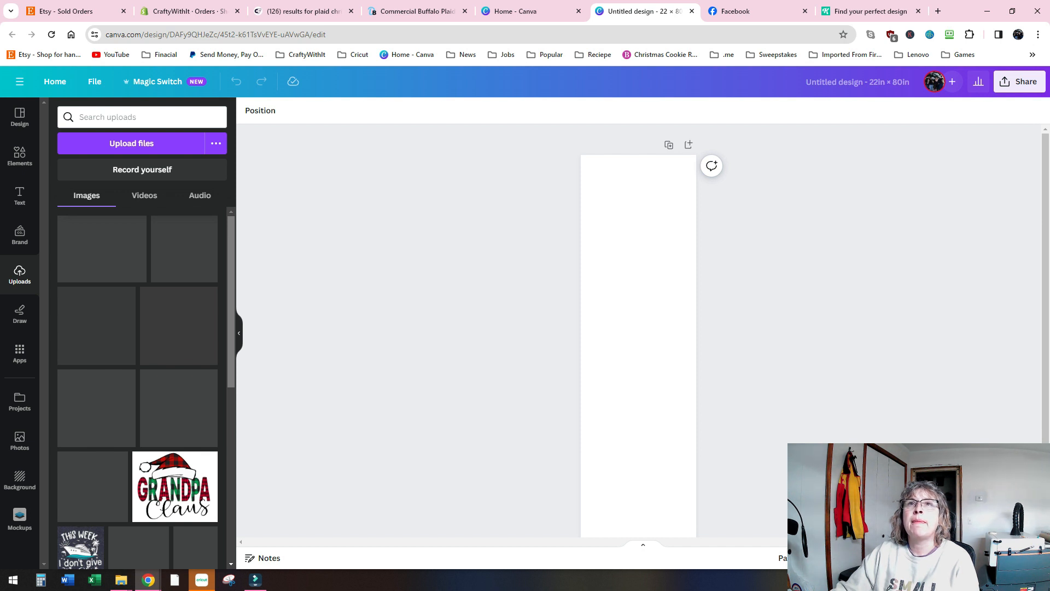
scroll(142, 387, "down", 3)
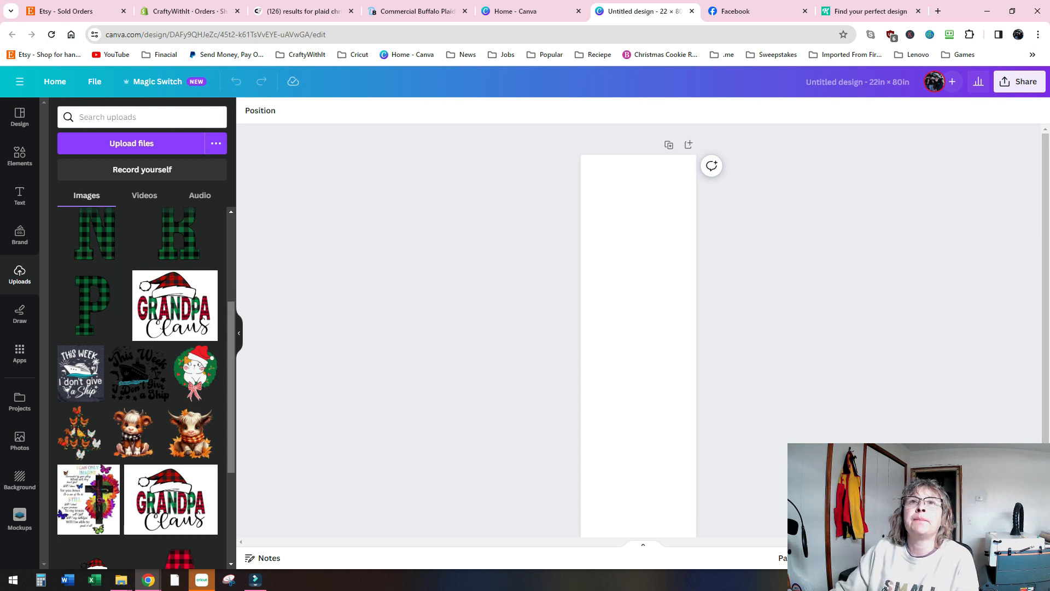
scroll(181, 333, "down", 4)
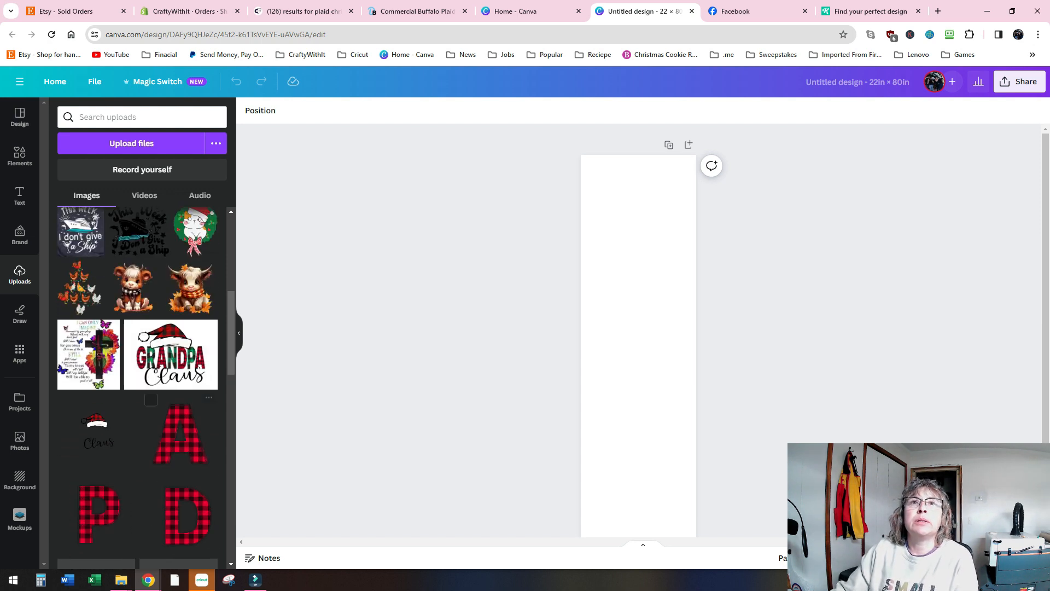
scroll(181, 334, "down", 10)
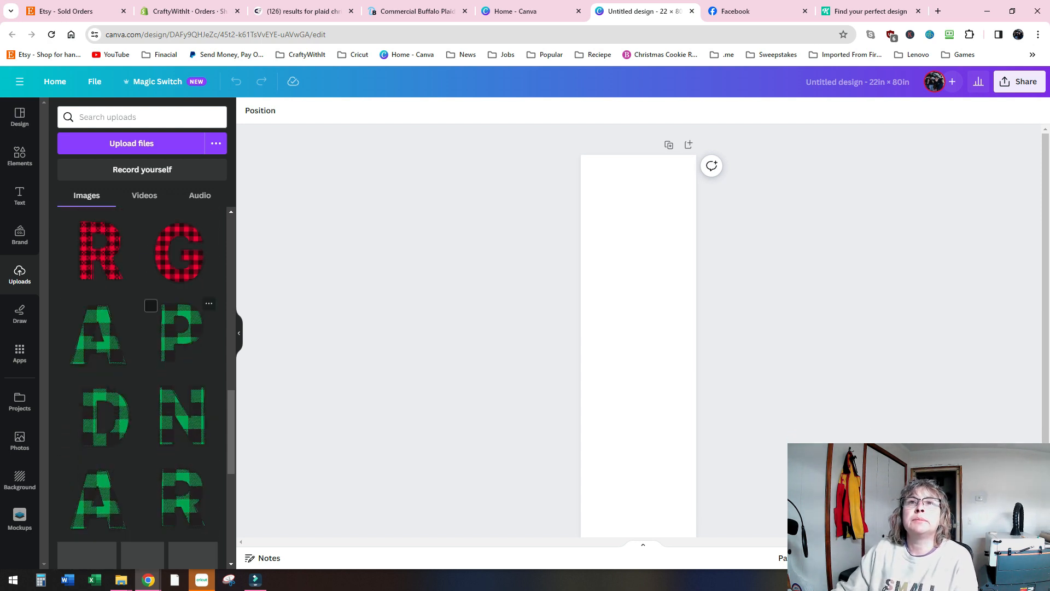
scroll(180, 378, "down", 10)
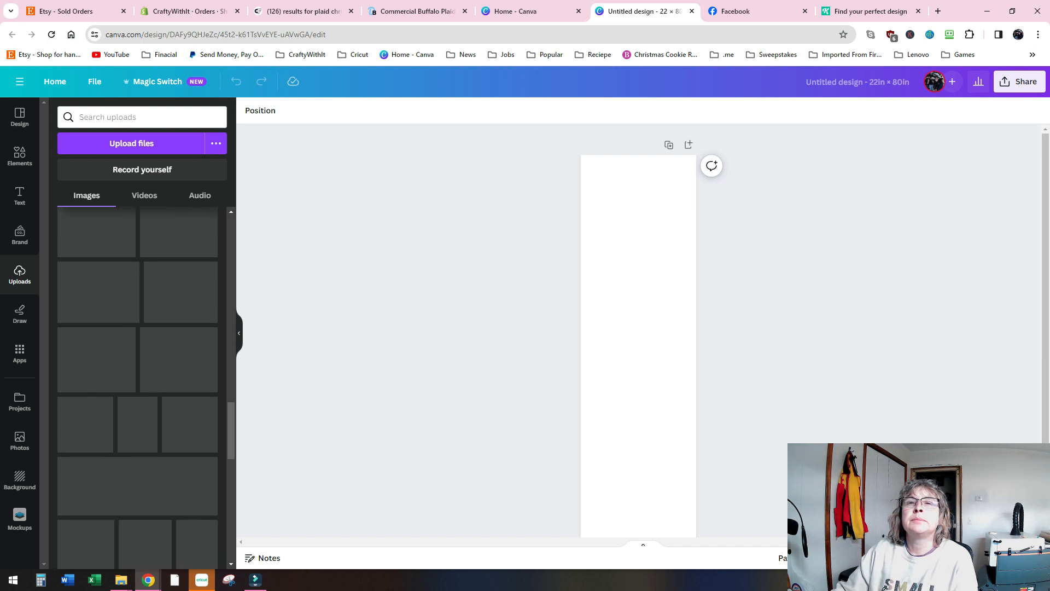
scroll(180, 383, "down", 10)
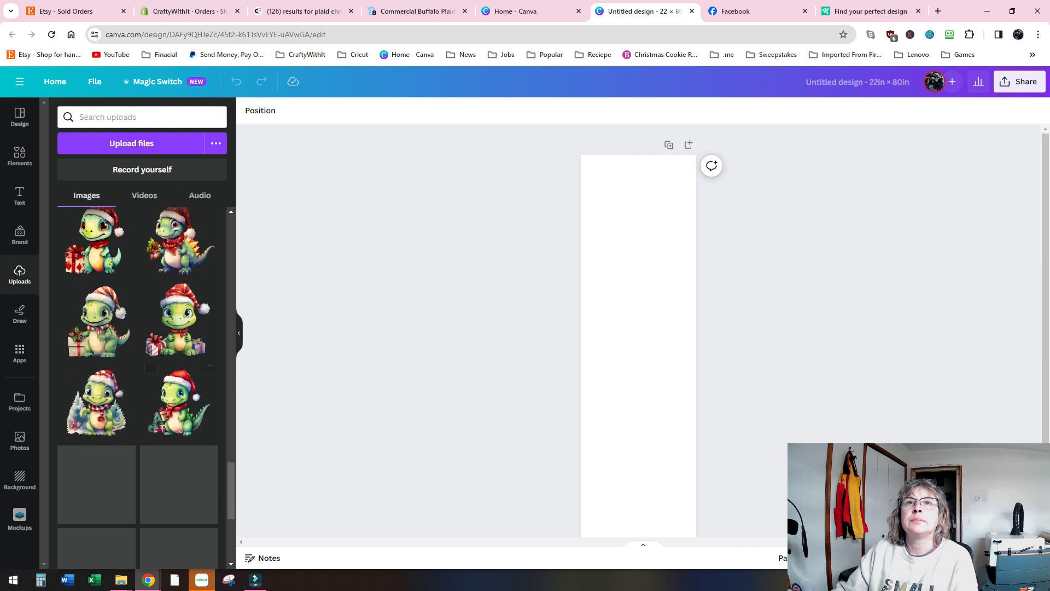
scroll(181, 383, "down", 5)
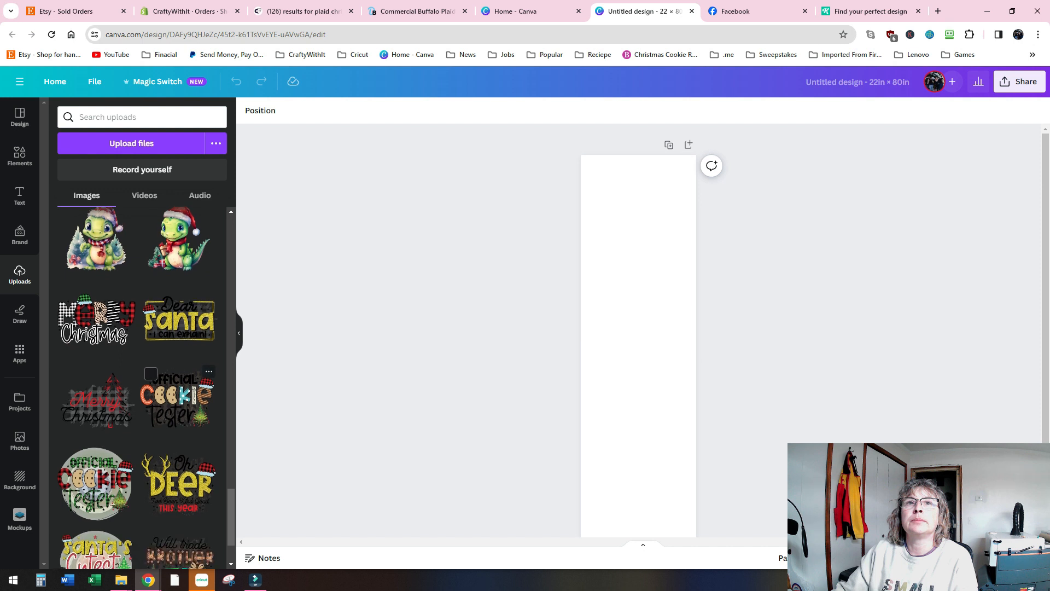
scroll(180, 339, "down", 3)
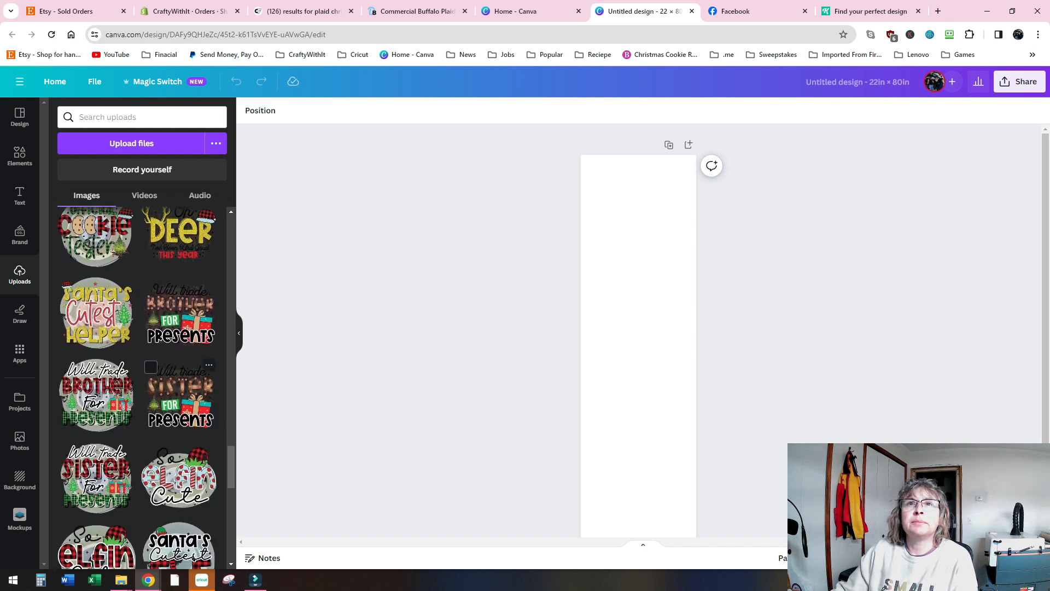
scroll(181, 383, "down", 2)
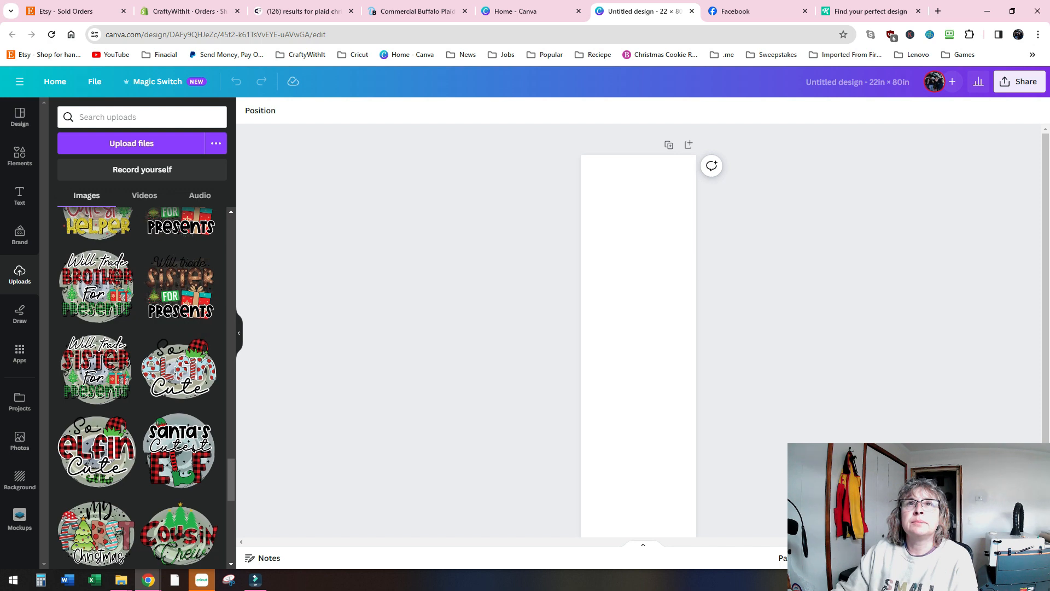
scroll(181, 424, "down", 2)
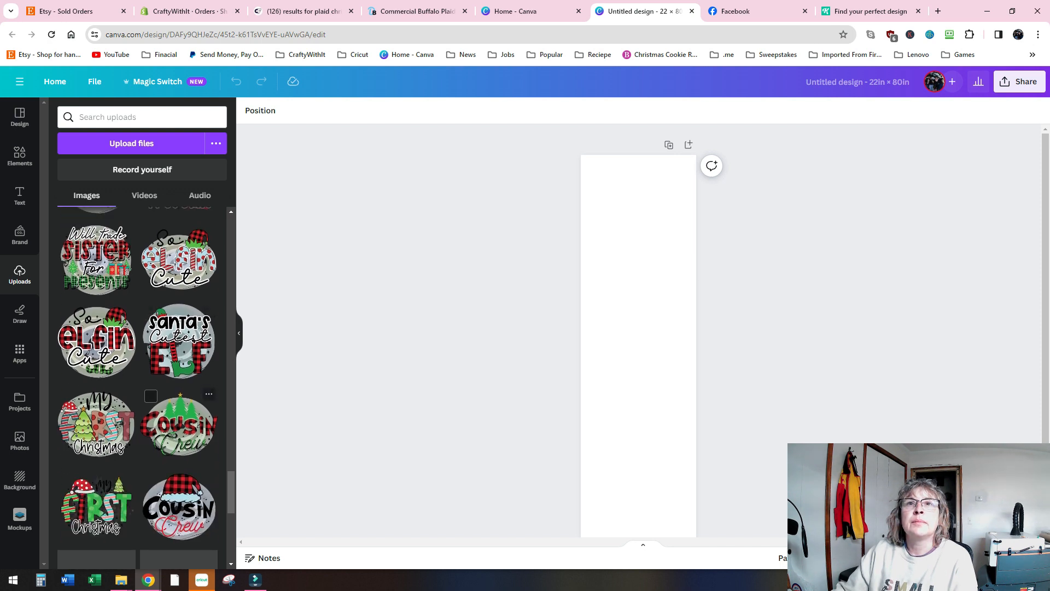
left_click(179, 424)
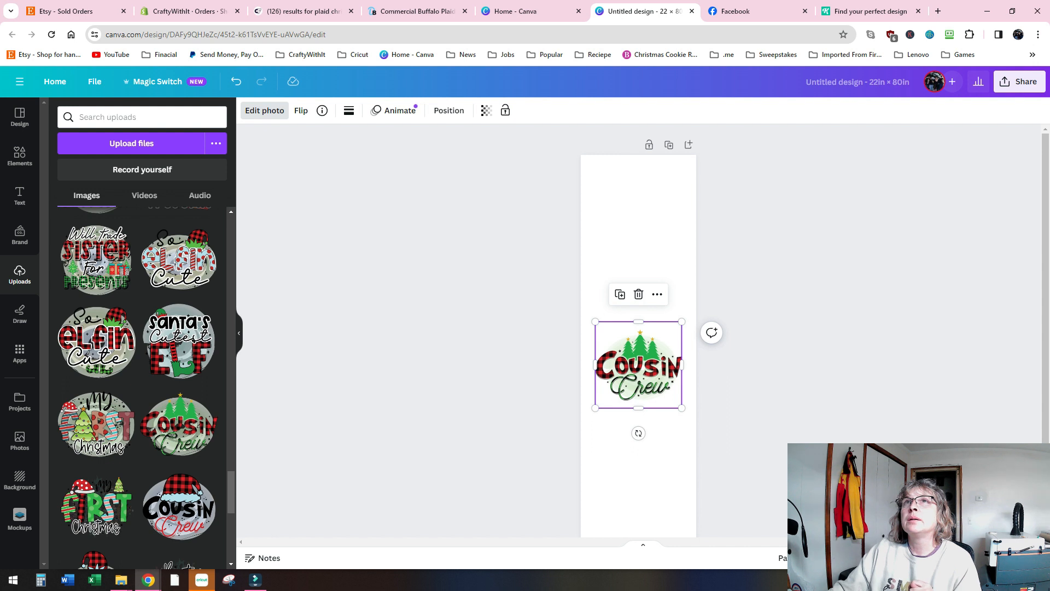
Crop the empty margins above and below the artwork off the Cousin Crew image.
left_click(265, 110)
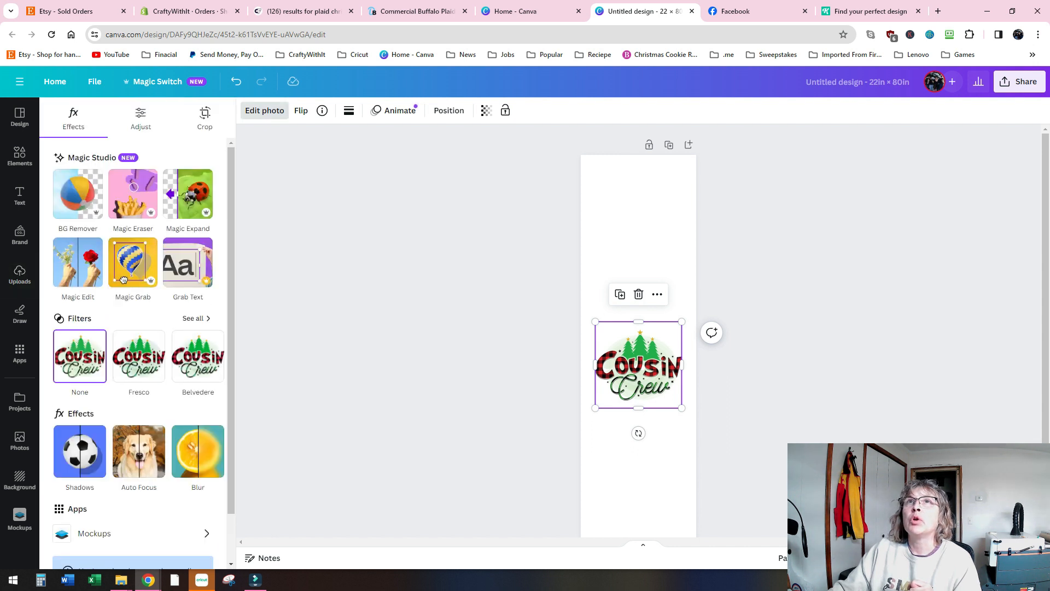
left_click(205, 118)
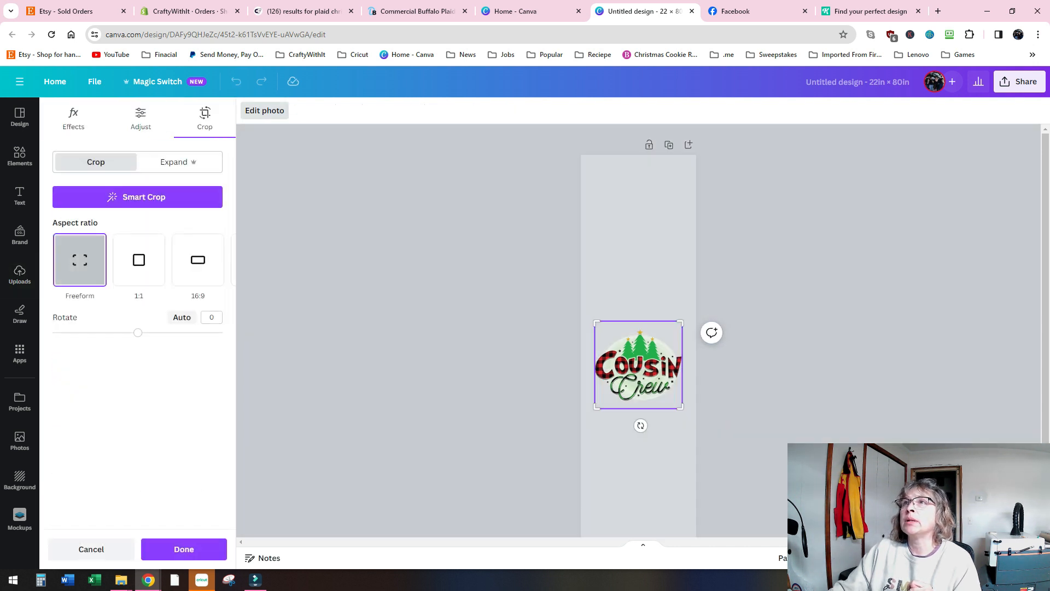
left_click_drag(596, 323, 597, 327)
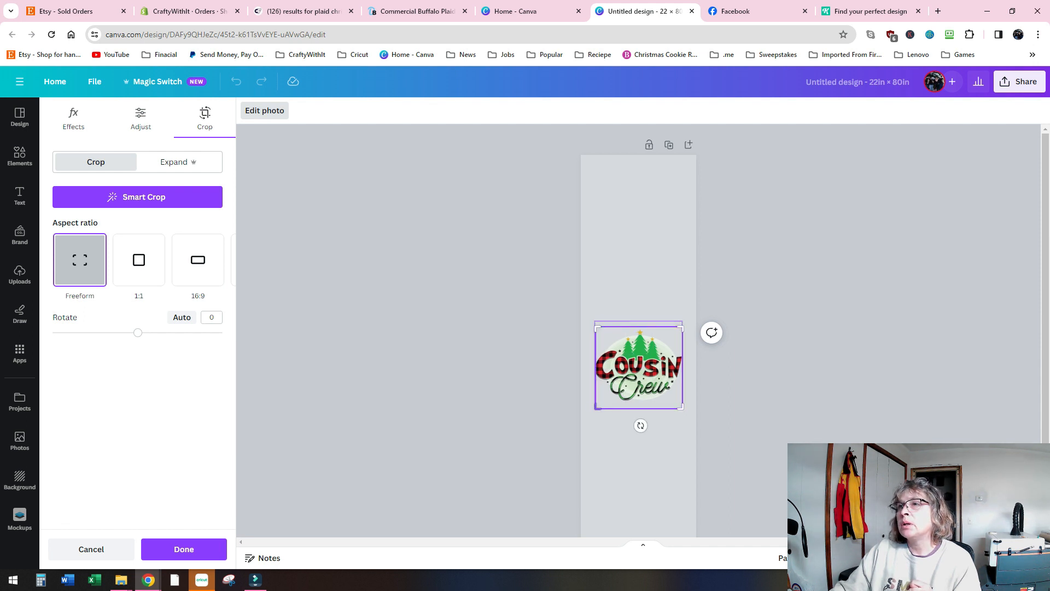
left_click_drag(596, 408, 597, 402)
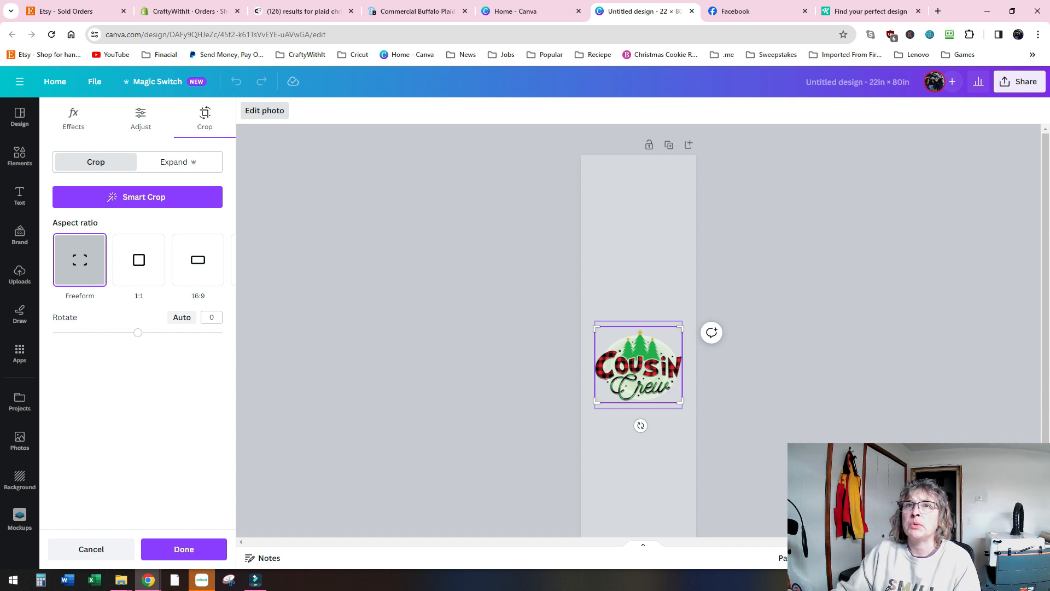
left_click(184, 548)
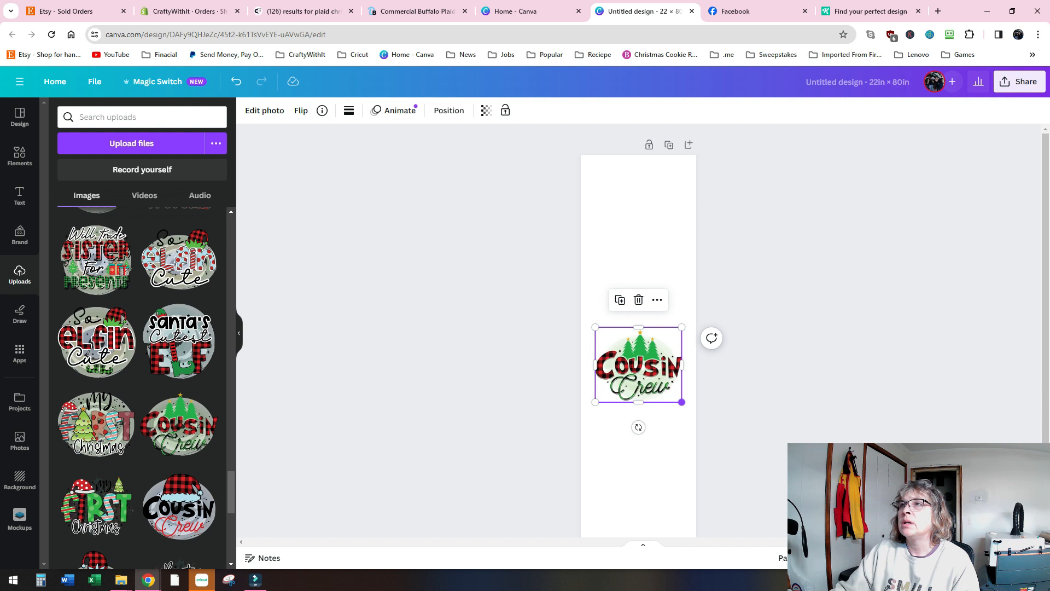
Shrink the Cousin Crew image into the page's upper-right corner and place a duplicate directly to its left.
left_click_drag(682, 402, 671, 182)
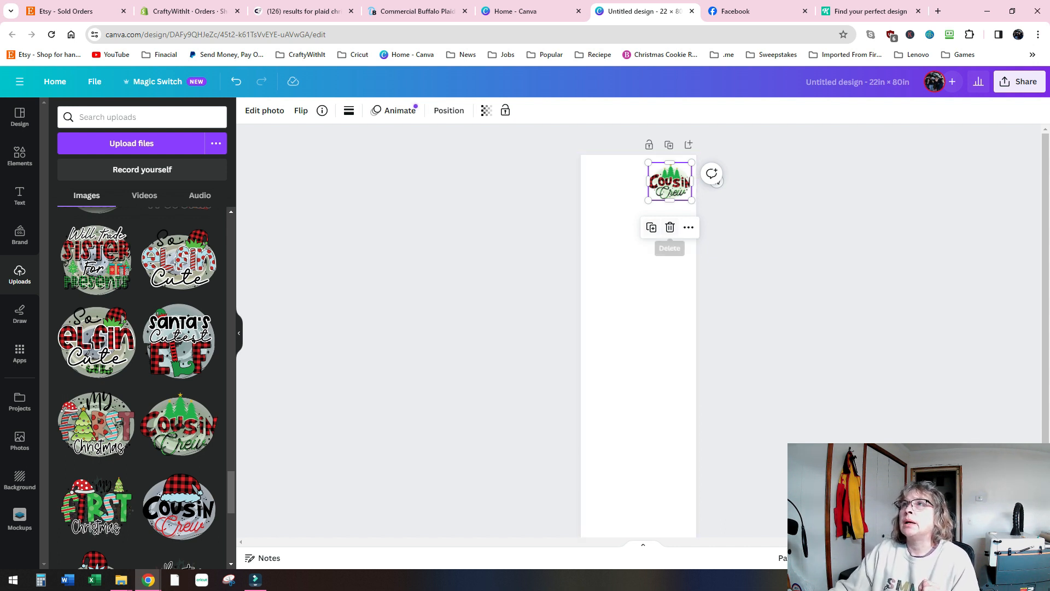
left_click(652, 228)
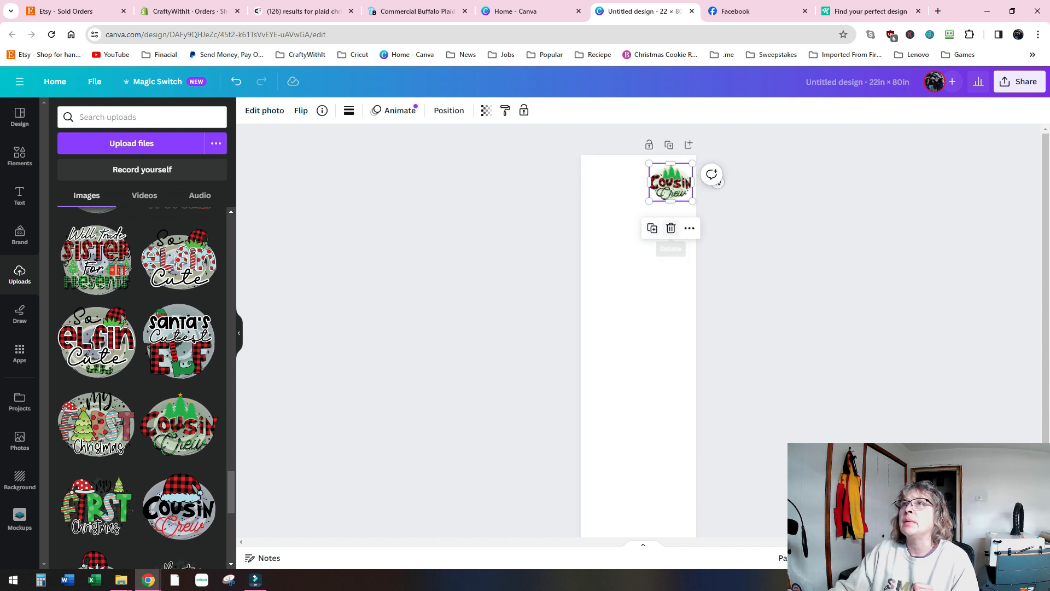
left_click(652, 228)
left_click_drag(672, 184, 622, 181)
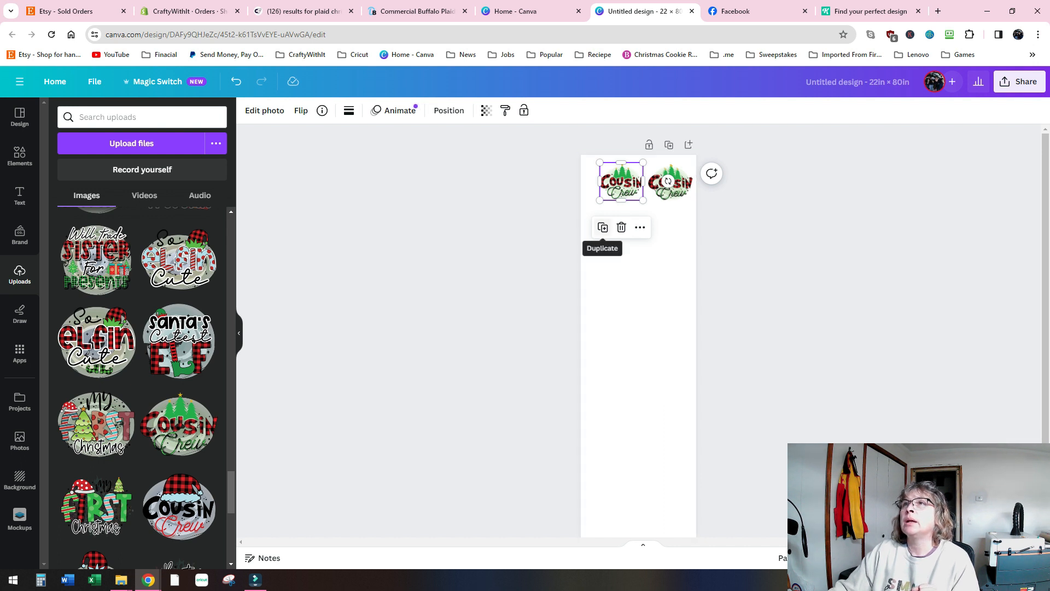
Duplicate the Cousin Crew image again and place the copy directly below the upper-right one.
left_click(603, 227)
left_click_drag(569, 180, 671, 224)
left_click(671, 253)
left_click(671, 253)
left_click(671, 252)
left_click(671, 223)
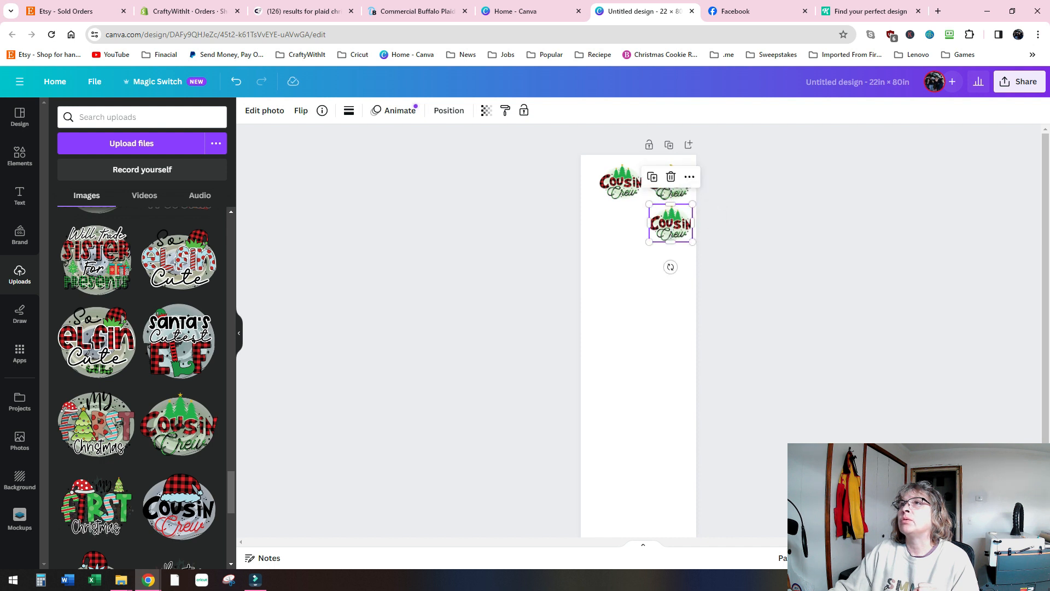
left_click(670, 266)
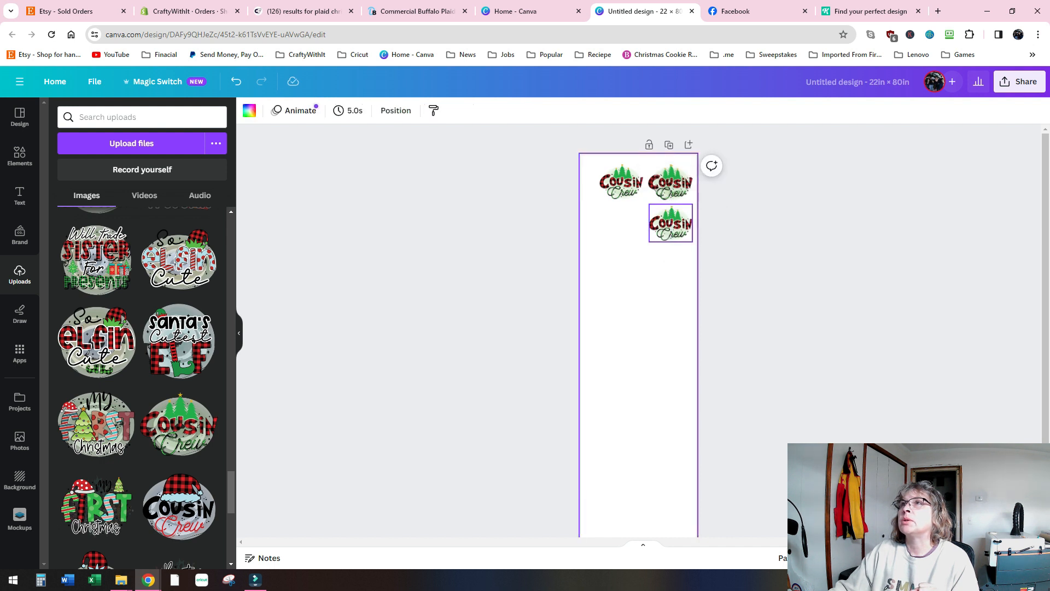
left_click(671, 224)
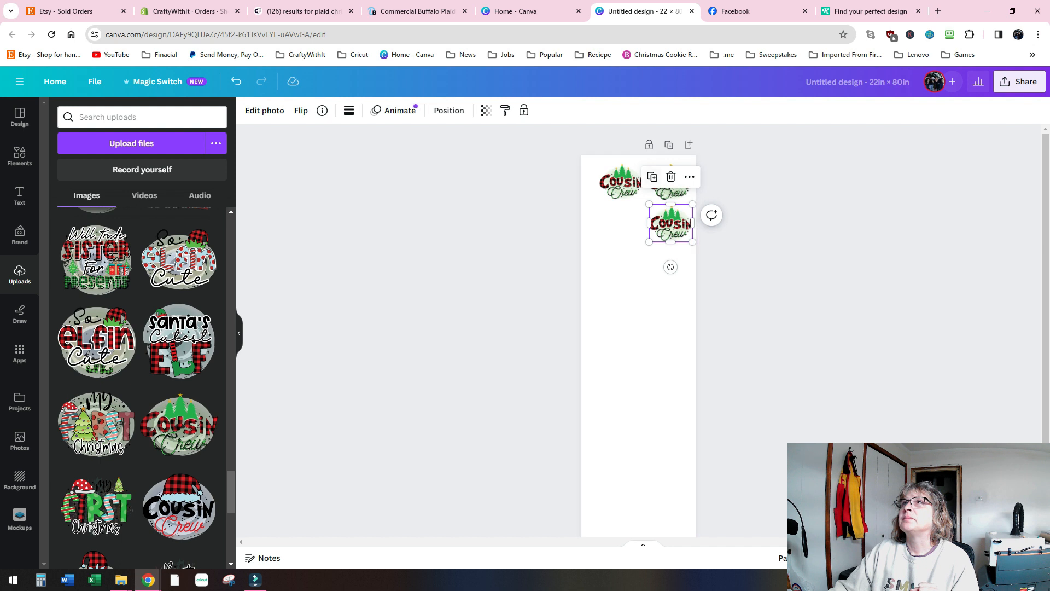
Duplicate Cousin Crew images to complete the second and third rows of two, plus one right-hand copy in a fourth row.
left_click(652, 177)
left_click_drag(671, 224, 672, 265)
left_click(602, 177)
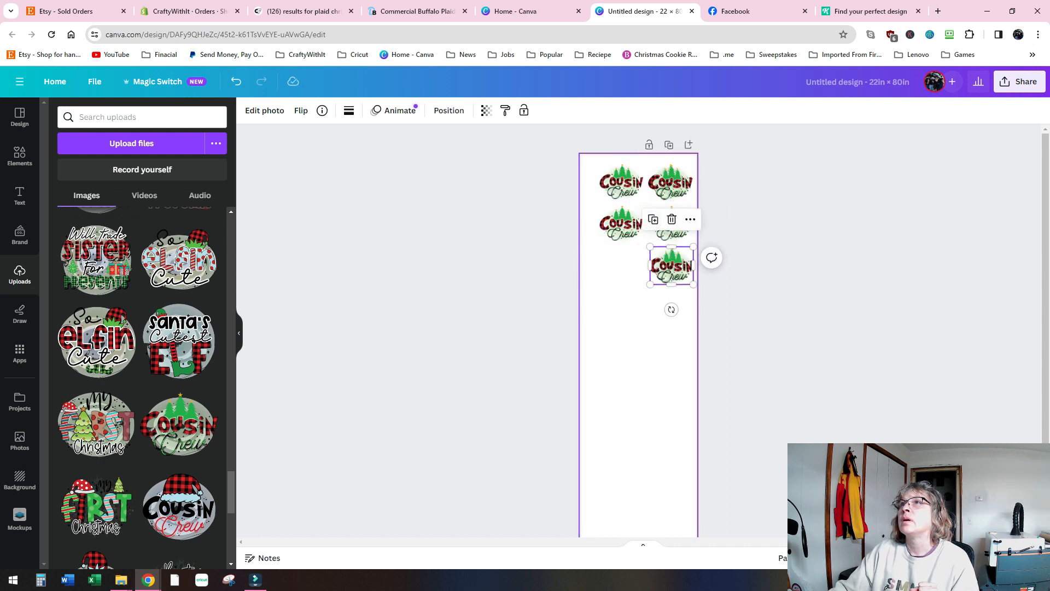
left_click(653, 220)
left_click_drag(672, 267, 671, 308)
left_click(672, 266)
left_click(654, 219)
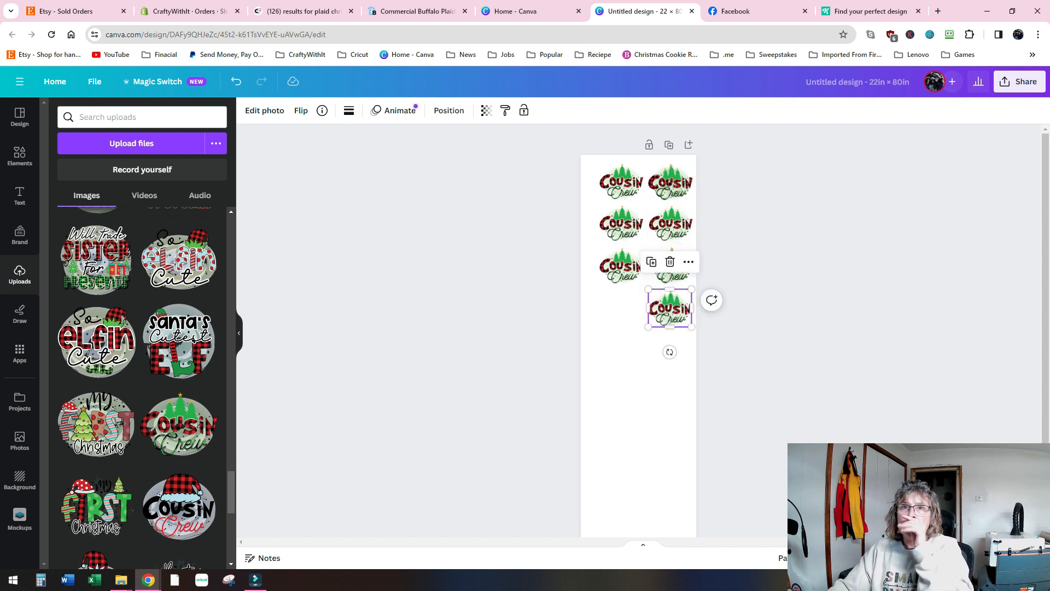
Find the Granny Claus image in the uploads and place it on the page below the Cousin Crew rows.
scroll(181, 383, "down", 2)
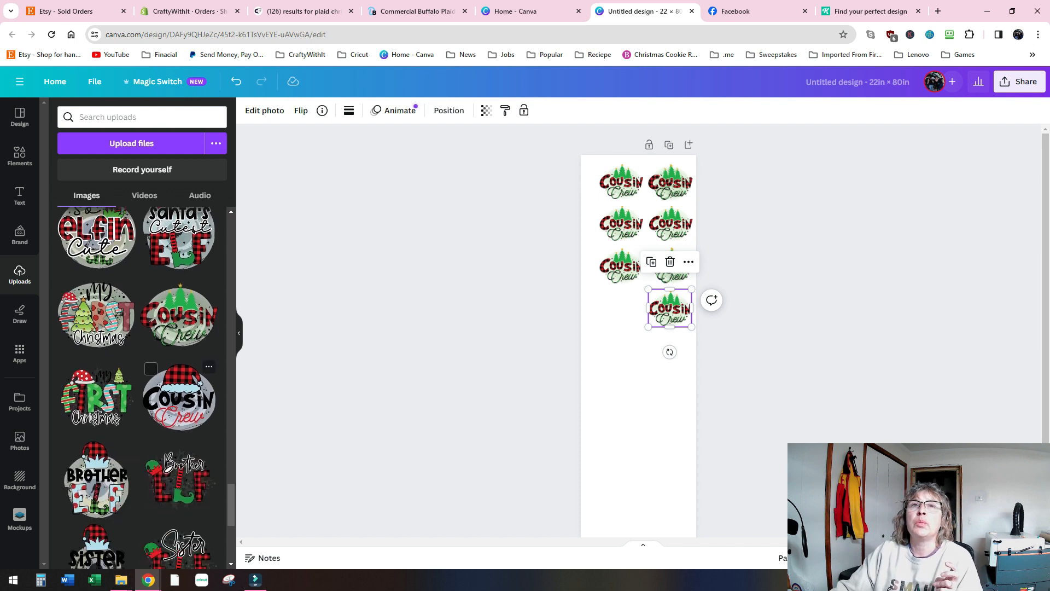
scroll(136, 329, "down", 5)
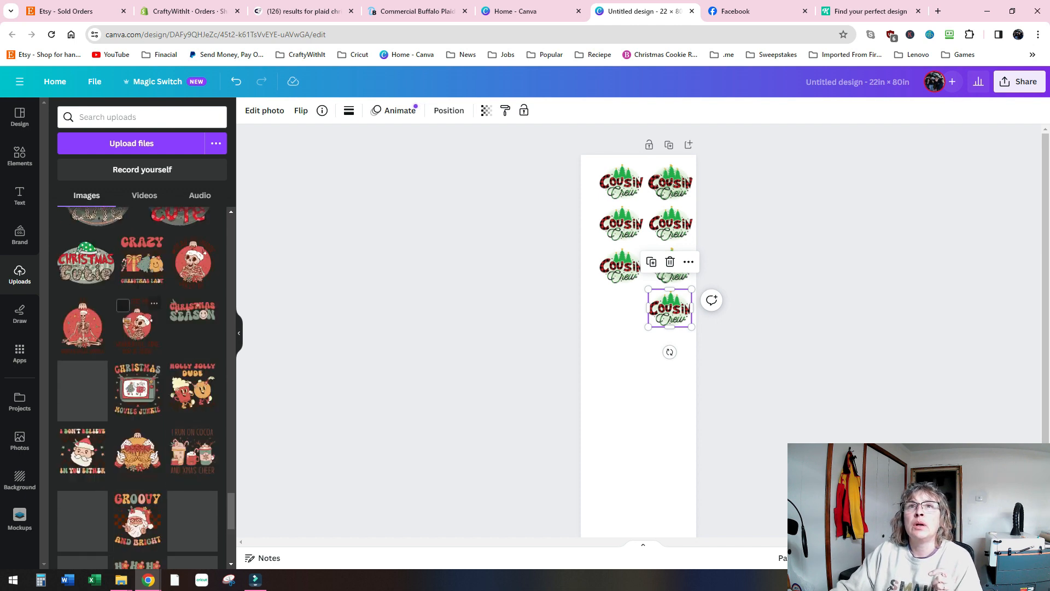
scroll(137, 339, "down", 3)
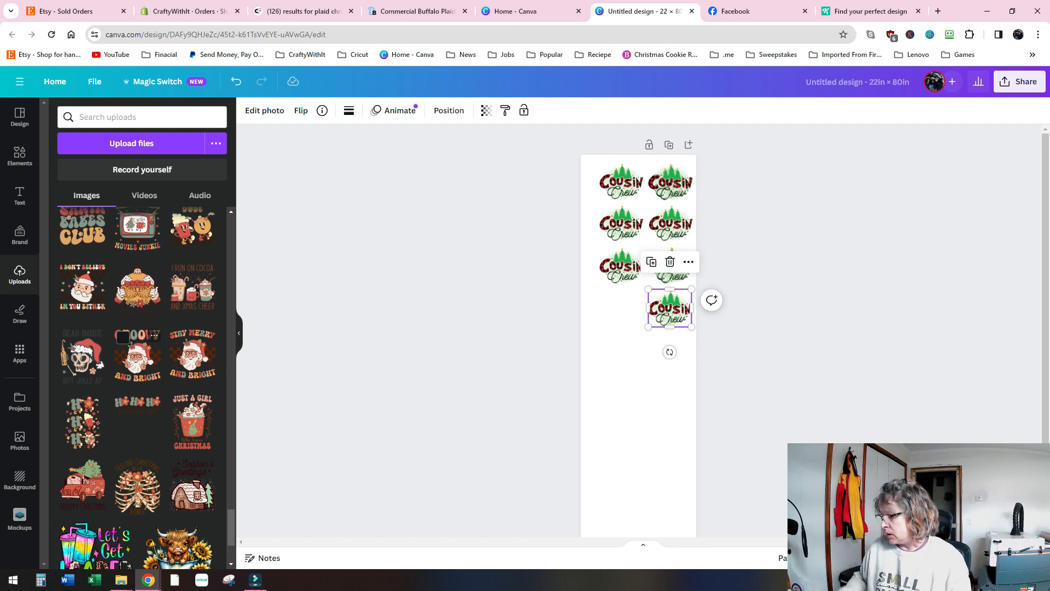
scroll(136, 355, "down", 10)
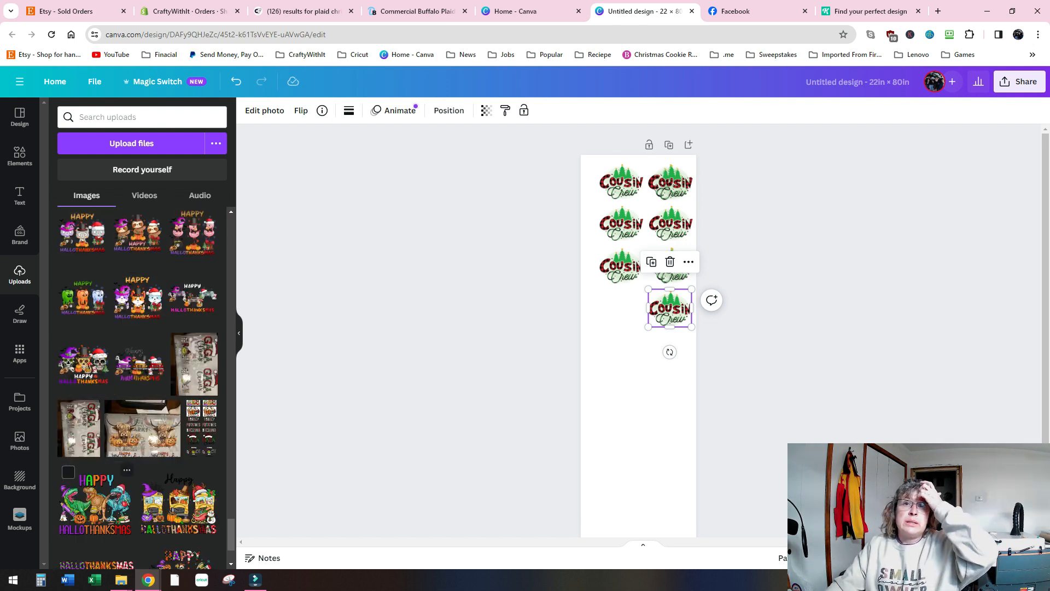
scroll(96, 443, "down", 2)
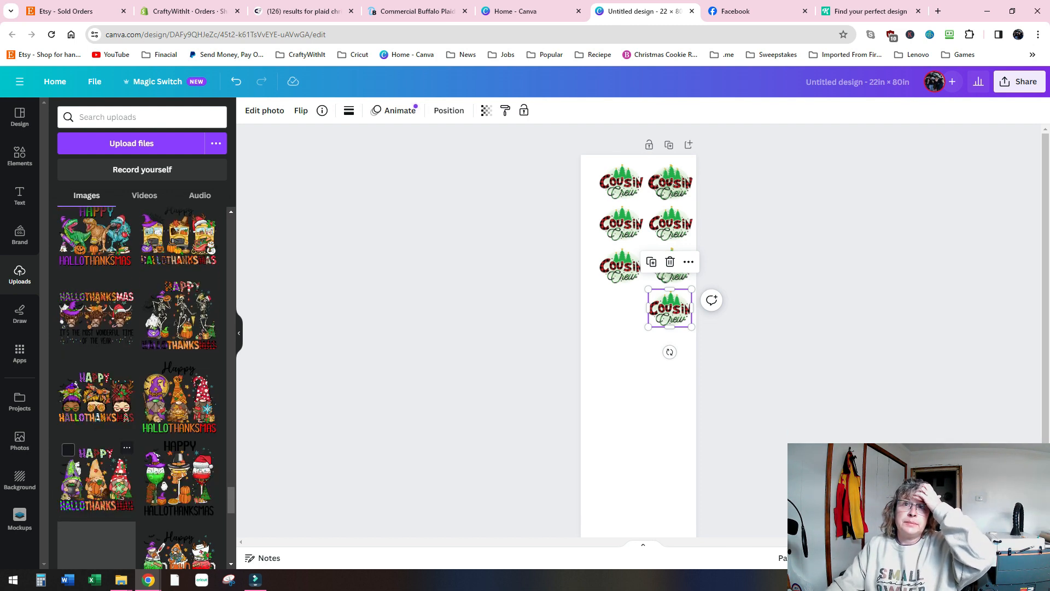
scroll(96, 444, "down", 3)
scroll(137, 382, "down", 5)
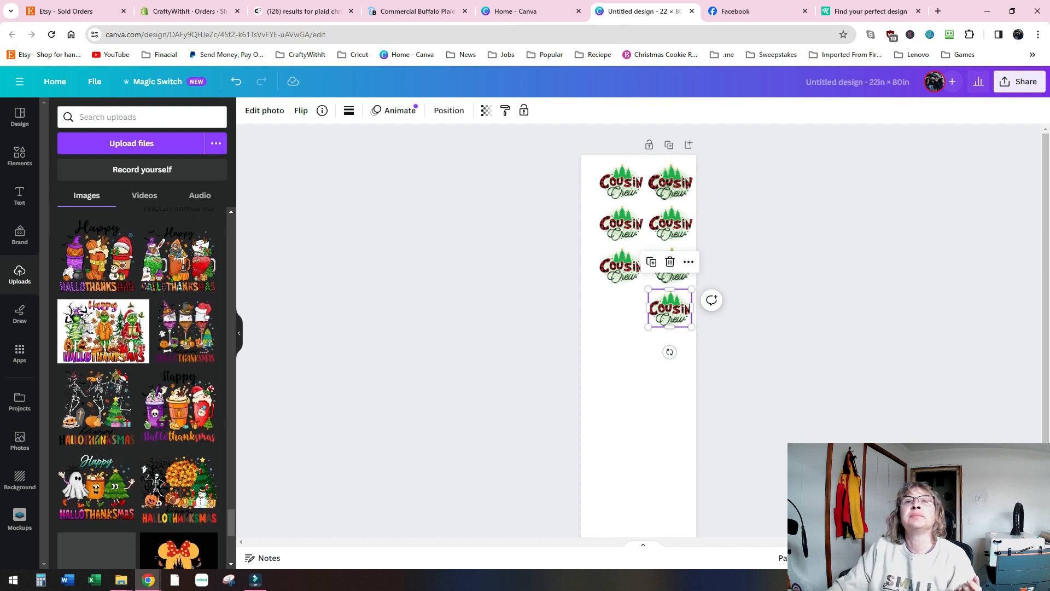
scroll(136, 382, "down", 6)
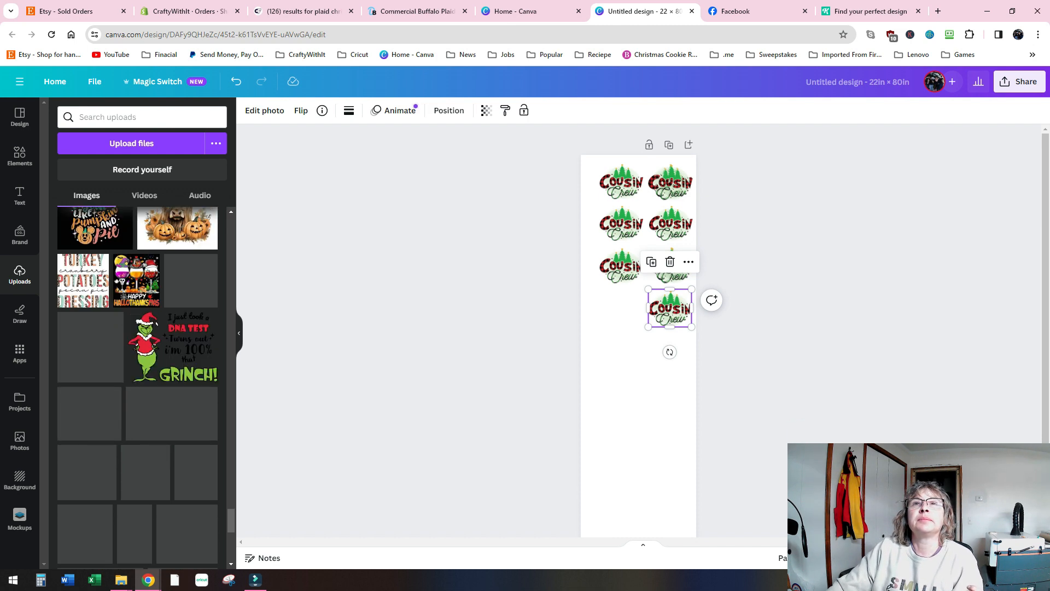
scroll(136, 383, "down", 5)
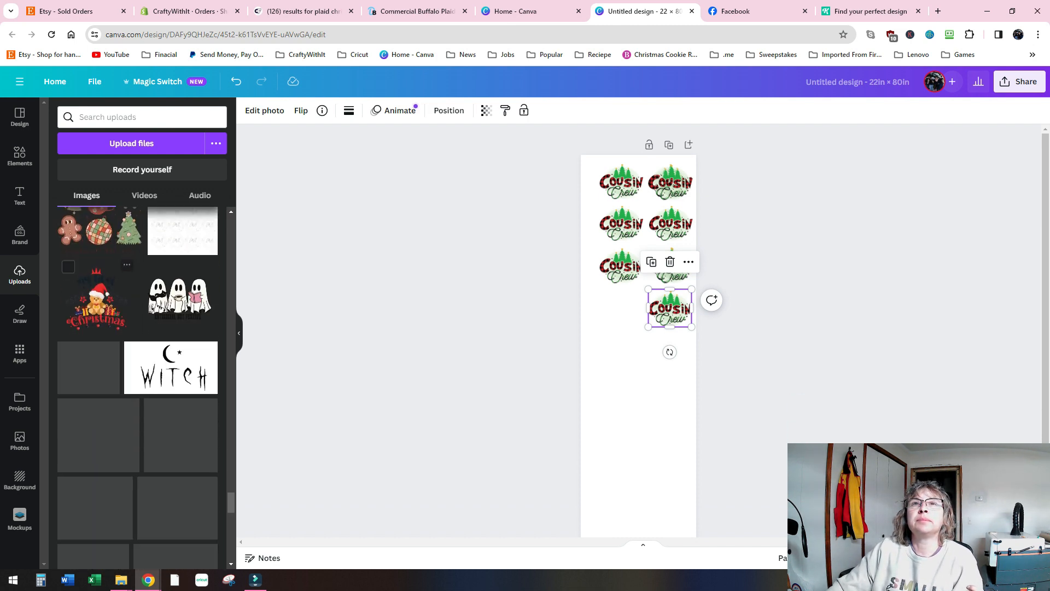
scroll(102, 438, "down", 4)
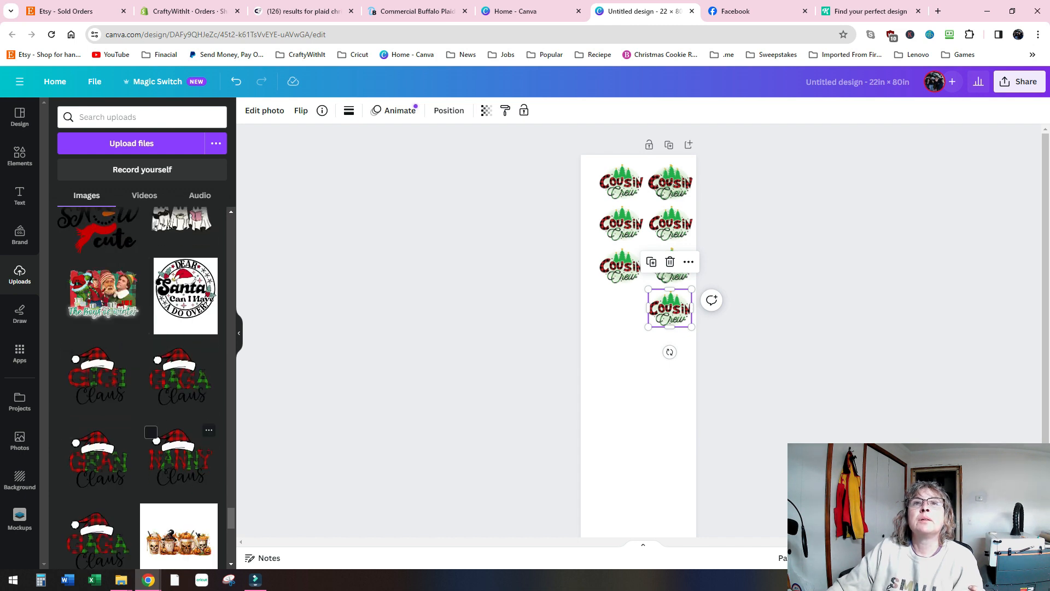
scroll(181, 383, "down", 5)
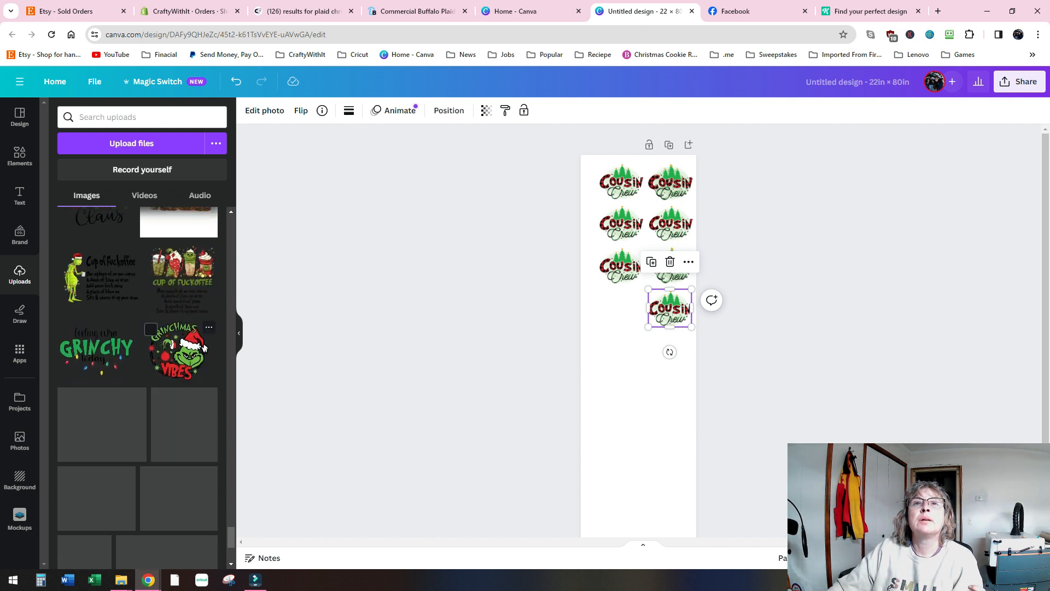
scroll(205, 347, "down", 3)
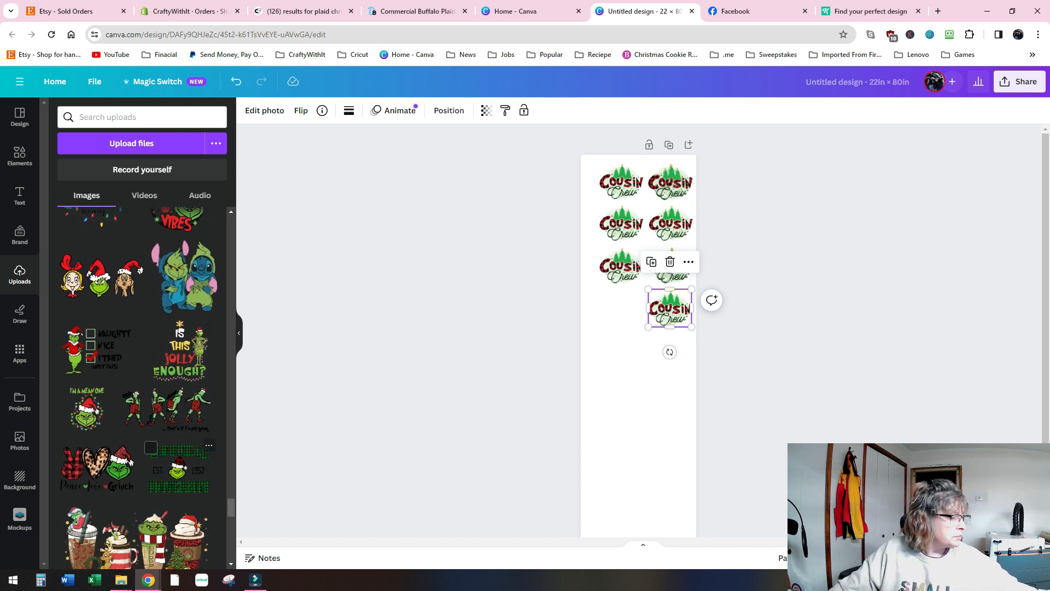
scroll(214, 213, "down", 3)
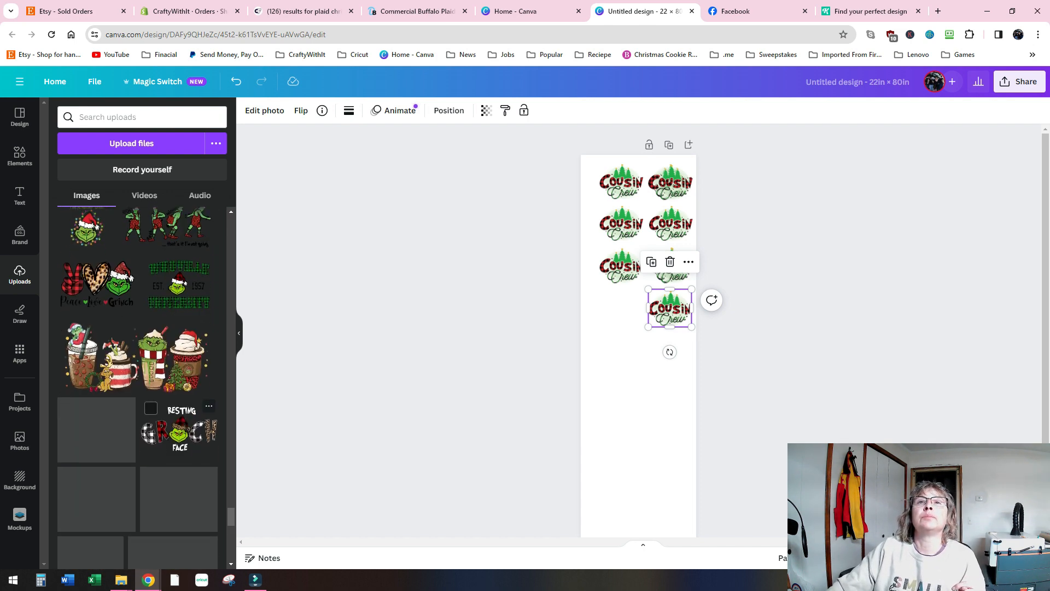
scroll(211, 407, "down", 10)
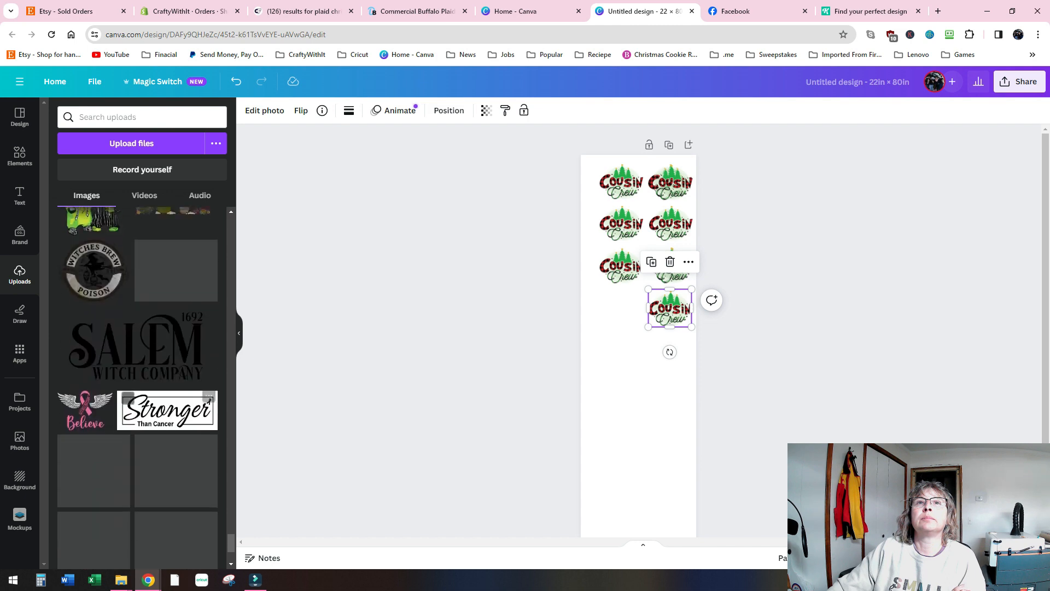
scroll(138, 383, "down", 10)
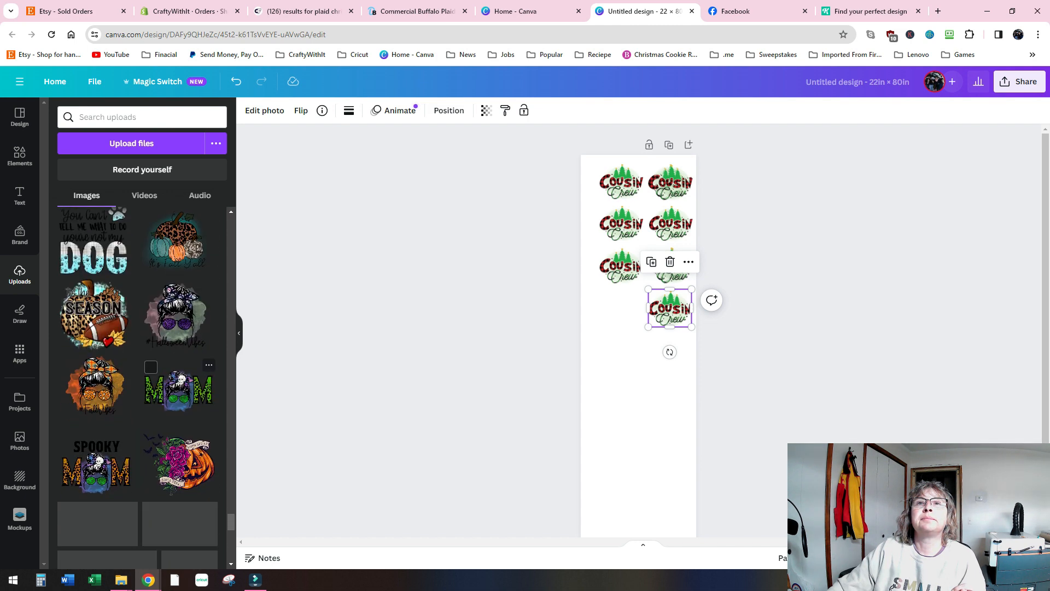
scroll(180, 415, "down", 5)
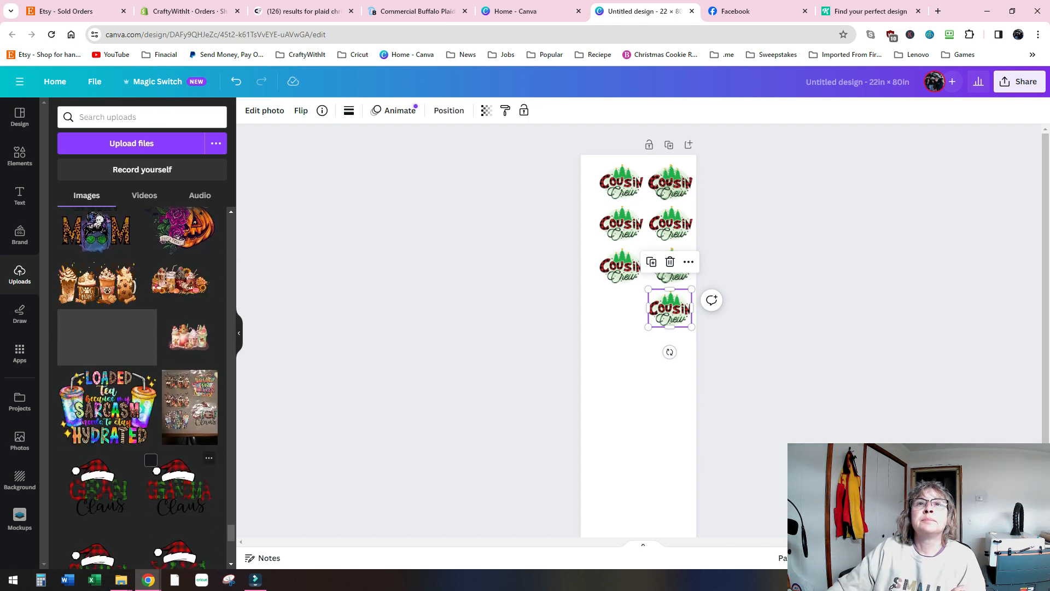
scroll(181, 482, "down", 4)
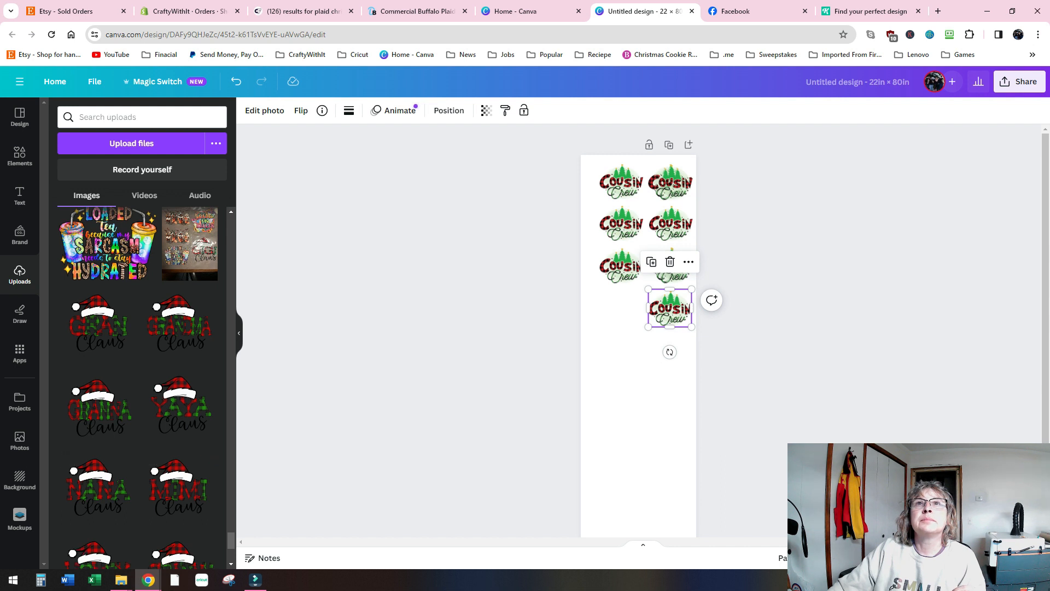
scroll(180, 405, "down", 3)
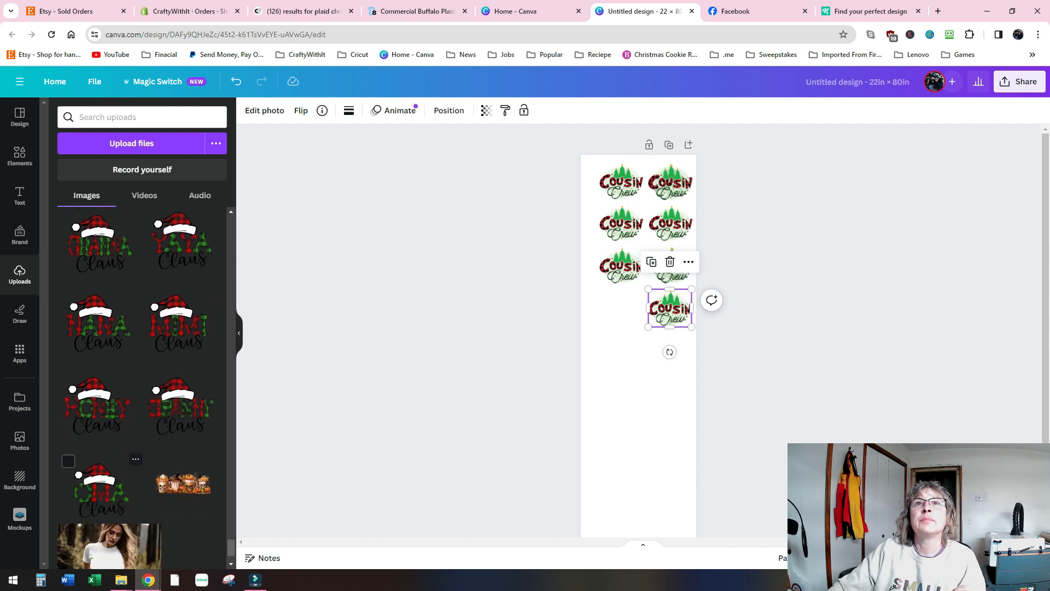
left_click_drag(180, 407, 639, 385)
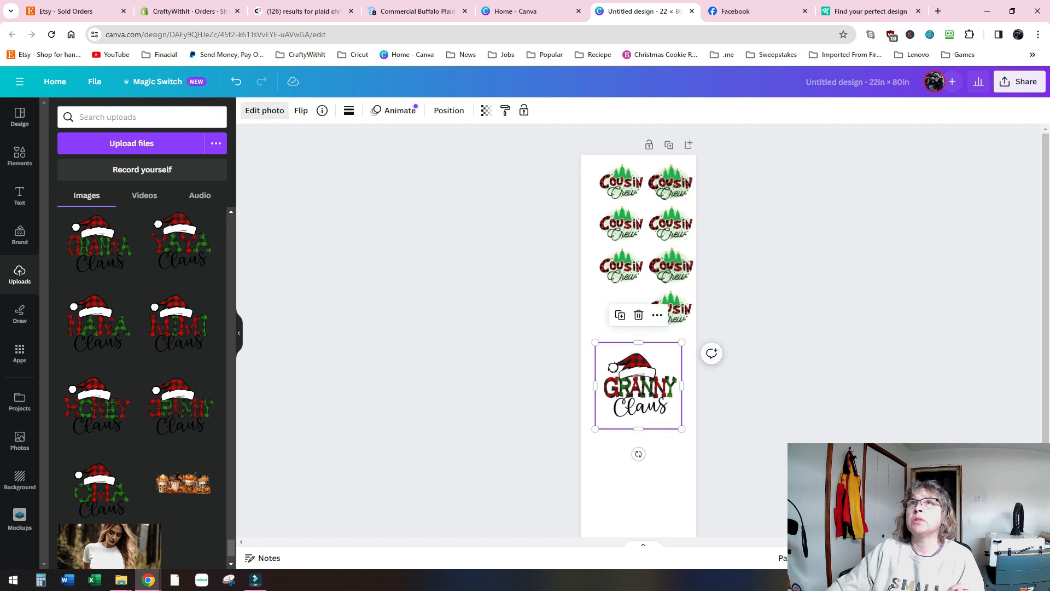
Crop the empty margins off the Granny Claus image and shrink it into the free left-hand spot of the fourth row.
left_click(264, 111)
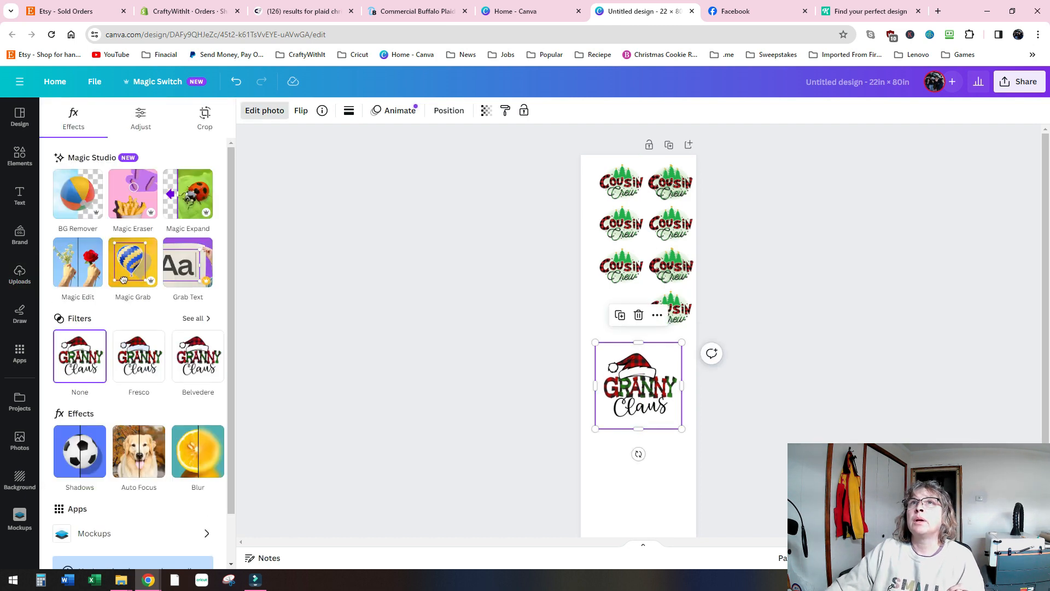
left_click(205, 118)
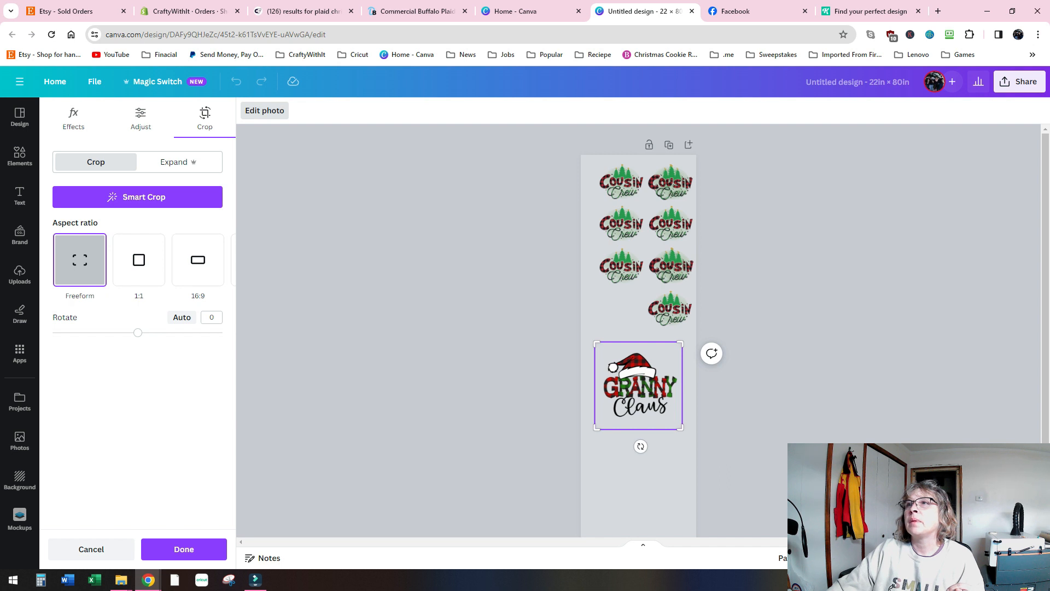
left_click_drag(597, 428, 604, 419)
left_click_drag(680, 343, 678, 353)
left_click(184, 549)
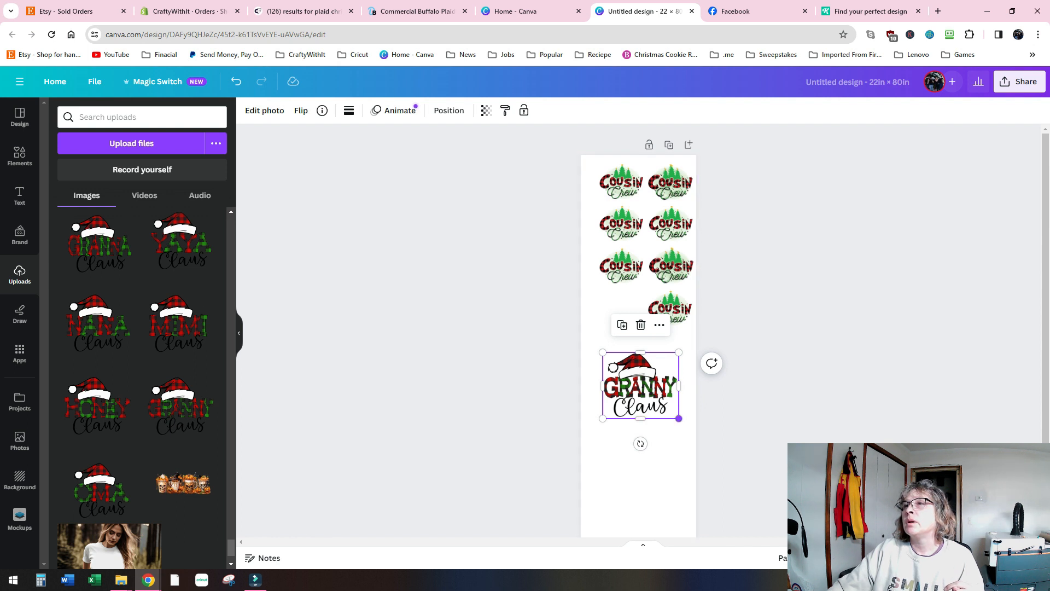
left_click_drag(679, 419, 618, 311)
left_click(728, 296)
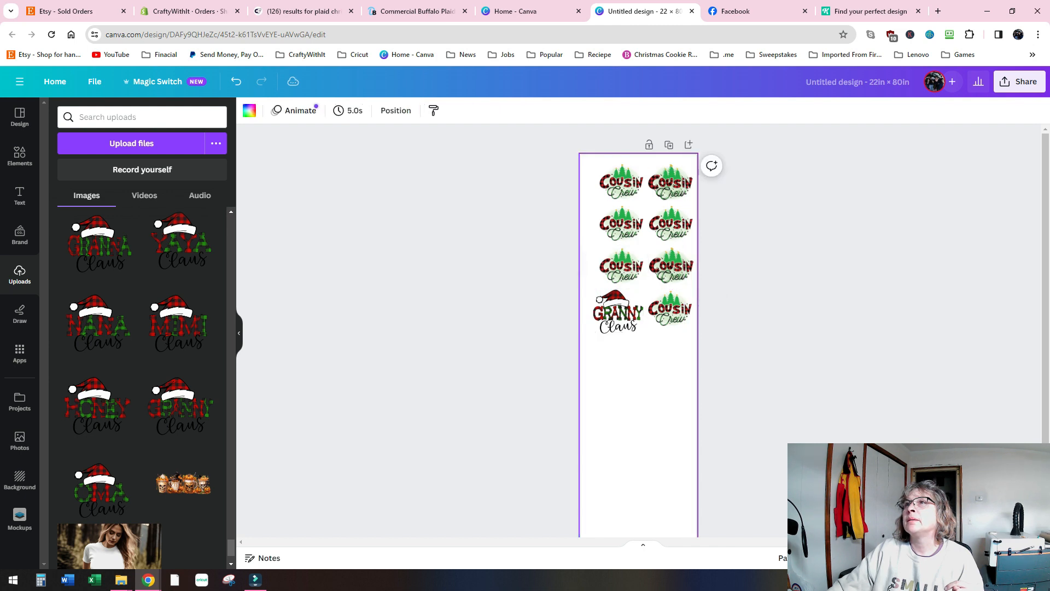
Add the "Jingle all the way" image of six Christmas motifs from the uploads below the fourth row.
scroll(639, 329, "down", 2)
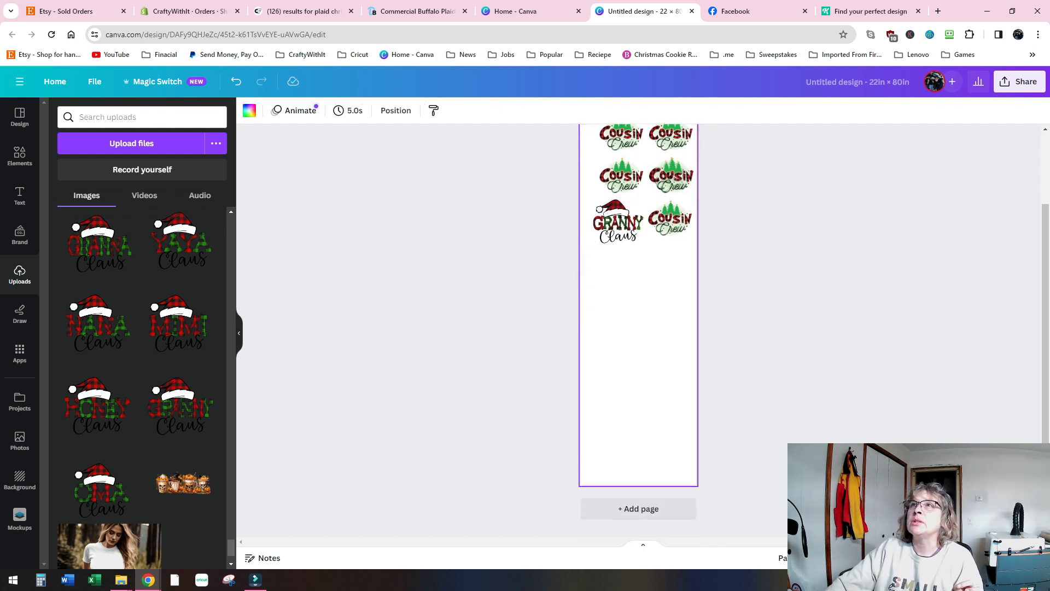
scroll(639, 329, "up", 2)
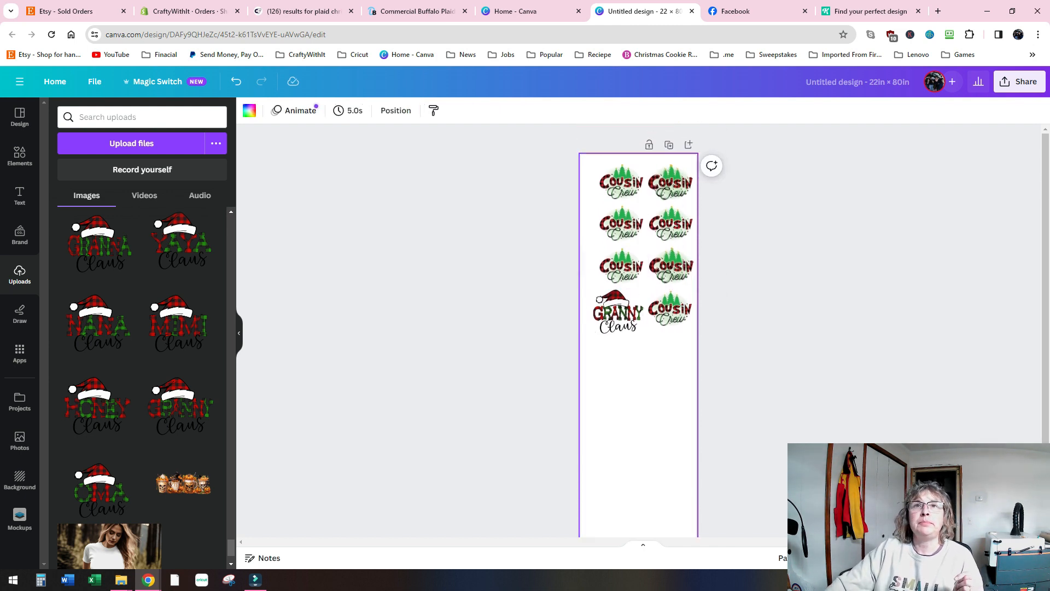
scroll(183, 476, "up", 5)
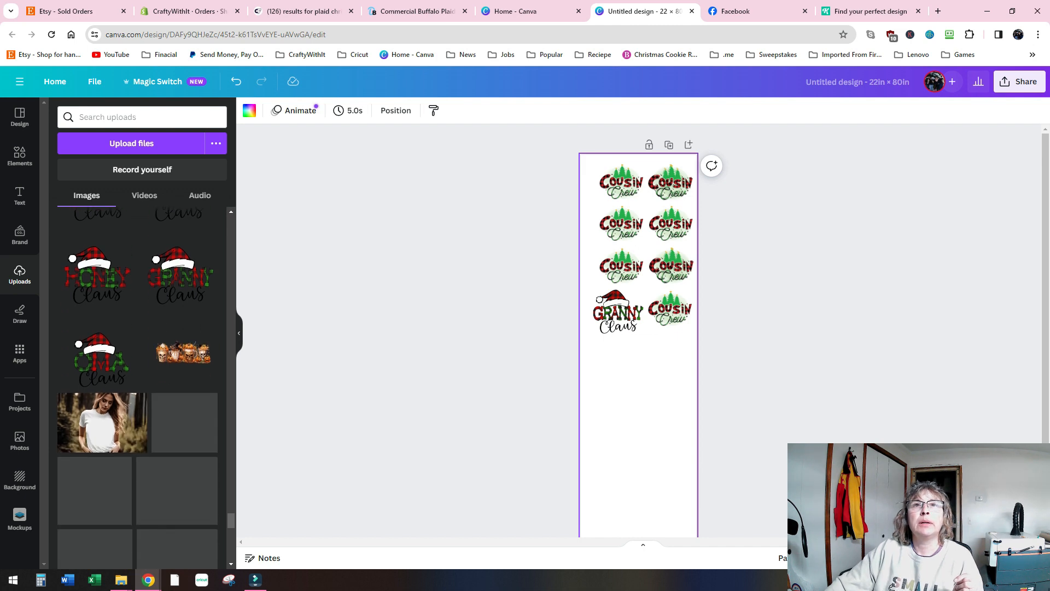
scroll(181, 454, "up", 5)
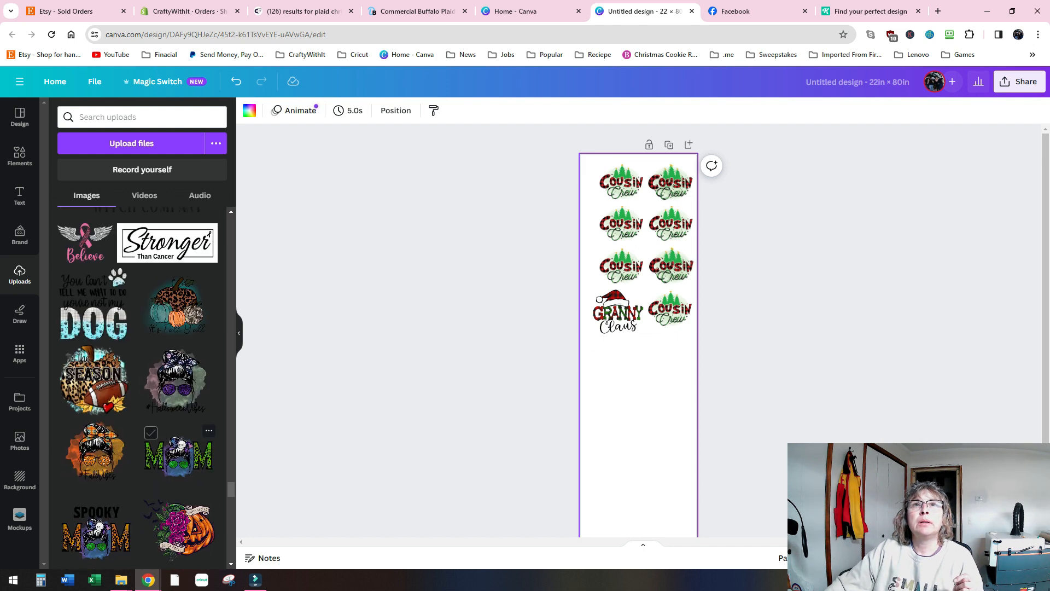
scroll(180, 454, "up", 5)
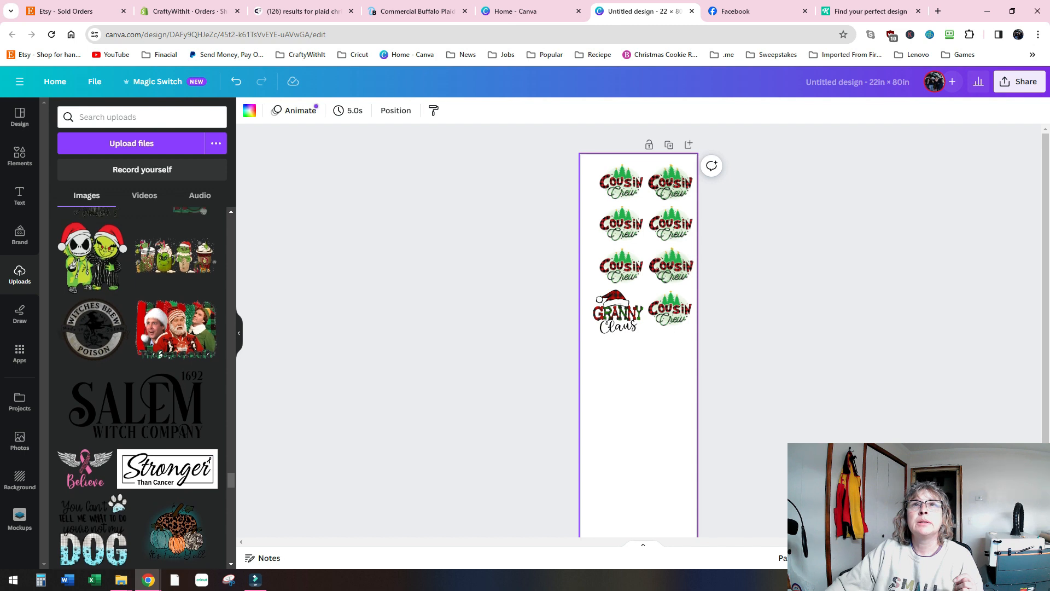
scroll(138, 388, "up", 10)
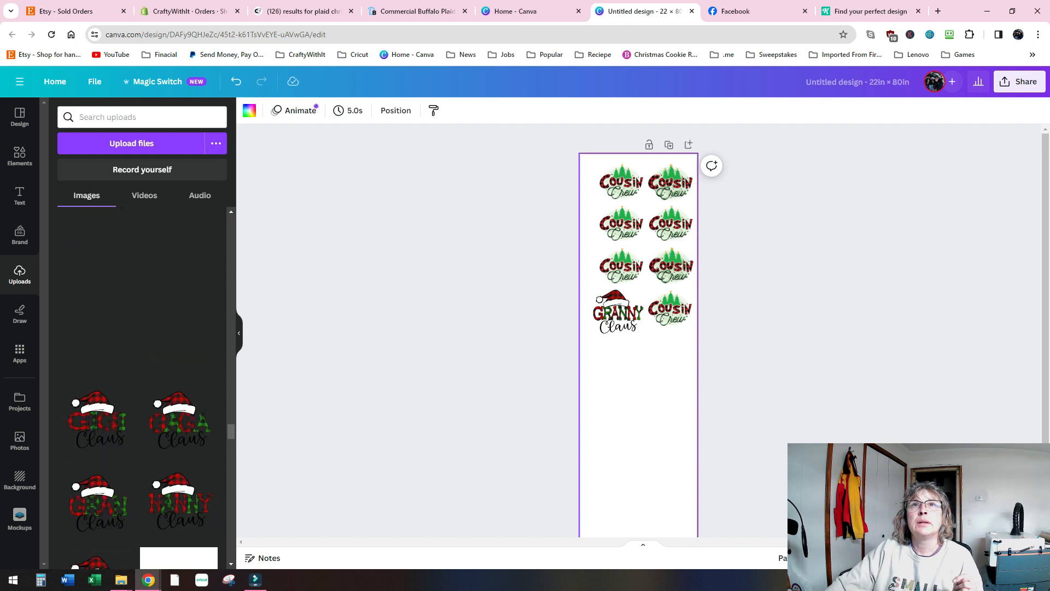
scroll(138, 388, "up", 5)
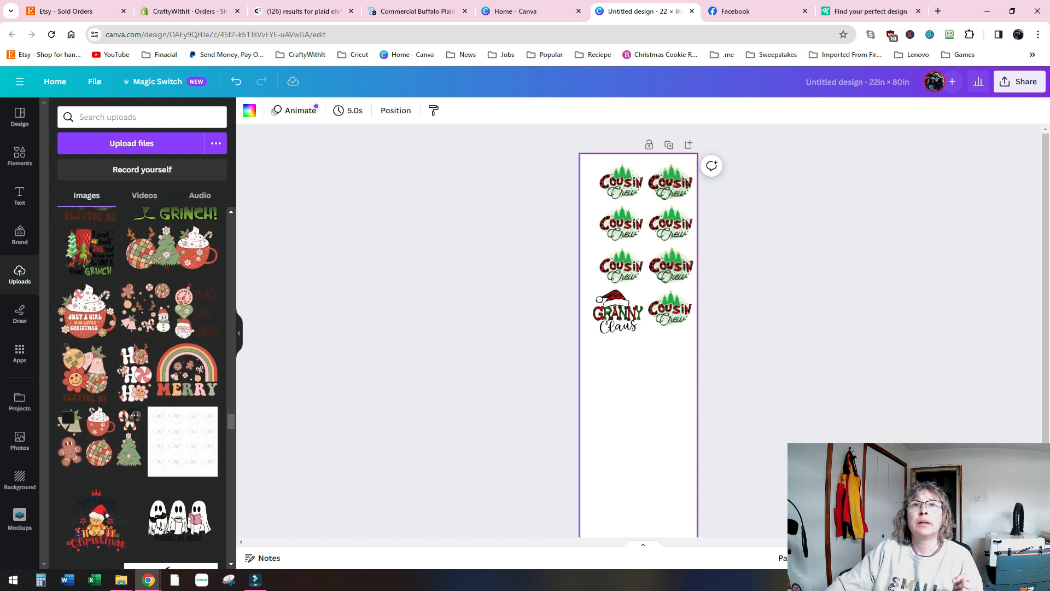
left_click(98, 437)
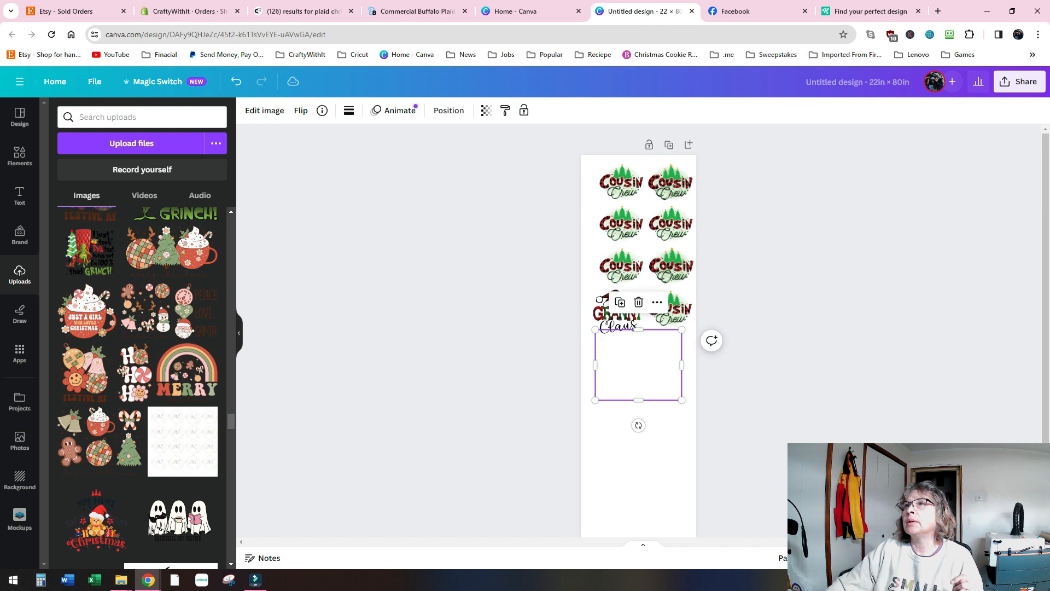
left_click_drag(638, 365, 639, 401)
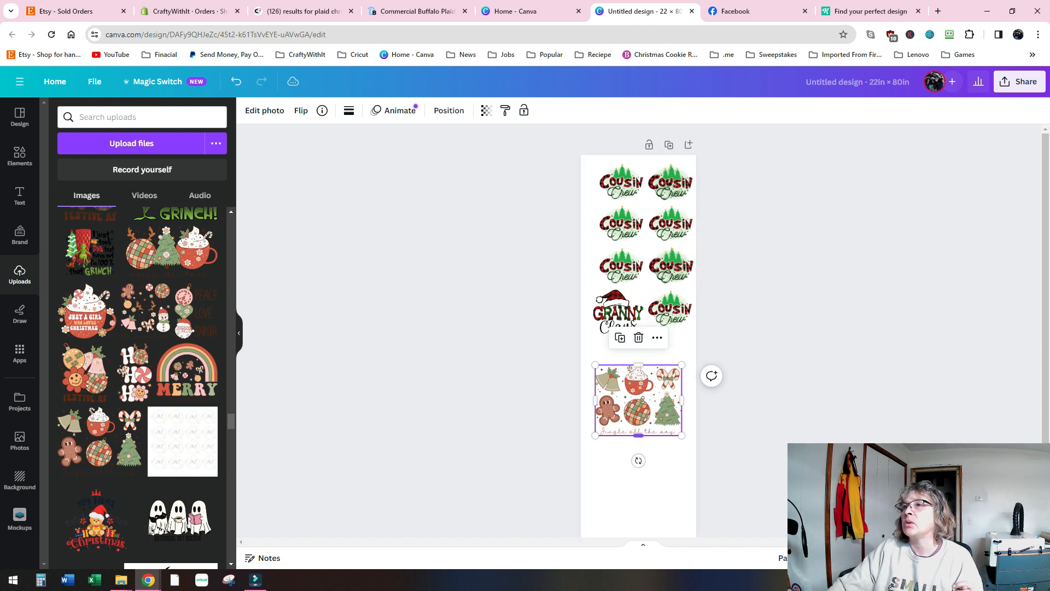
Shrink the "Jingle all the way" image and duplicate it so two copies sit side by side as a fifth row.
left_click_drag(681, 436, 618, 353)
key("Escape")
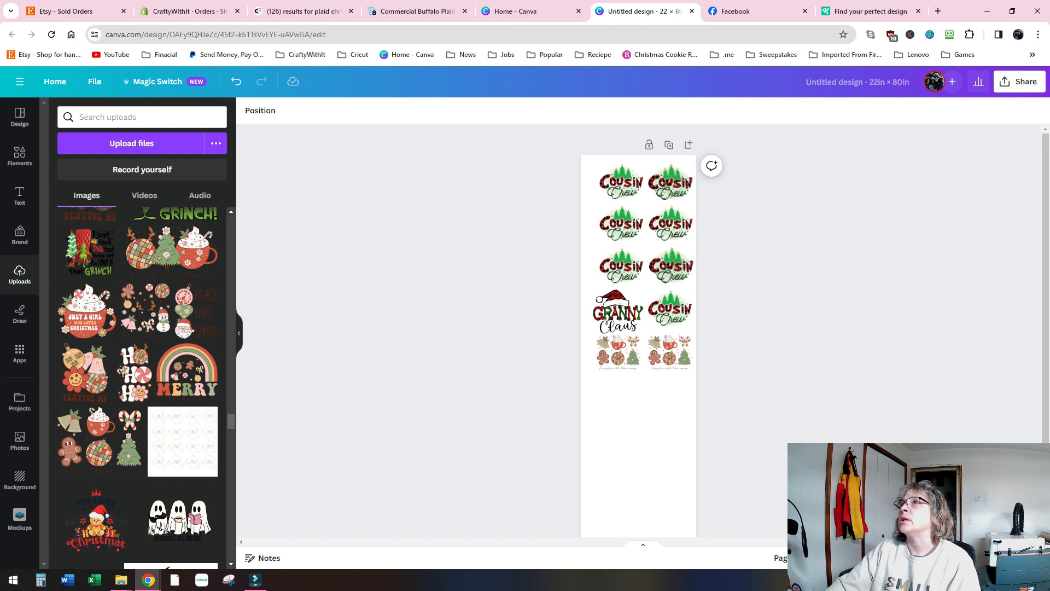
Open the design's PNG download settings and enable the transparent background.
left_click(1019, 81)
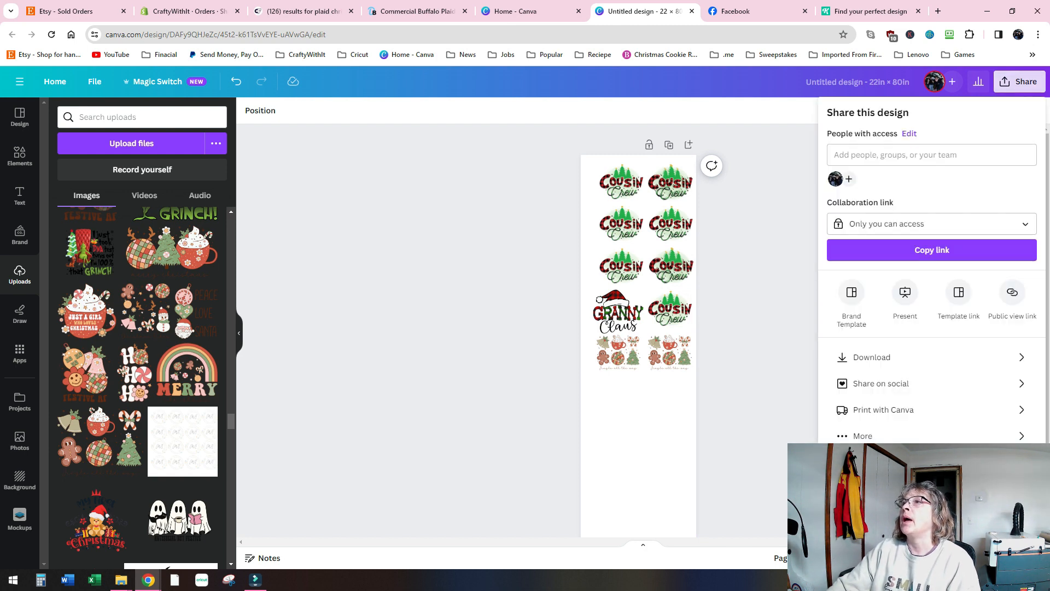
left_click(872, 356)
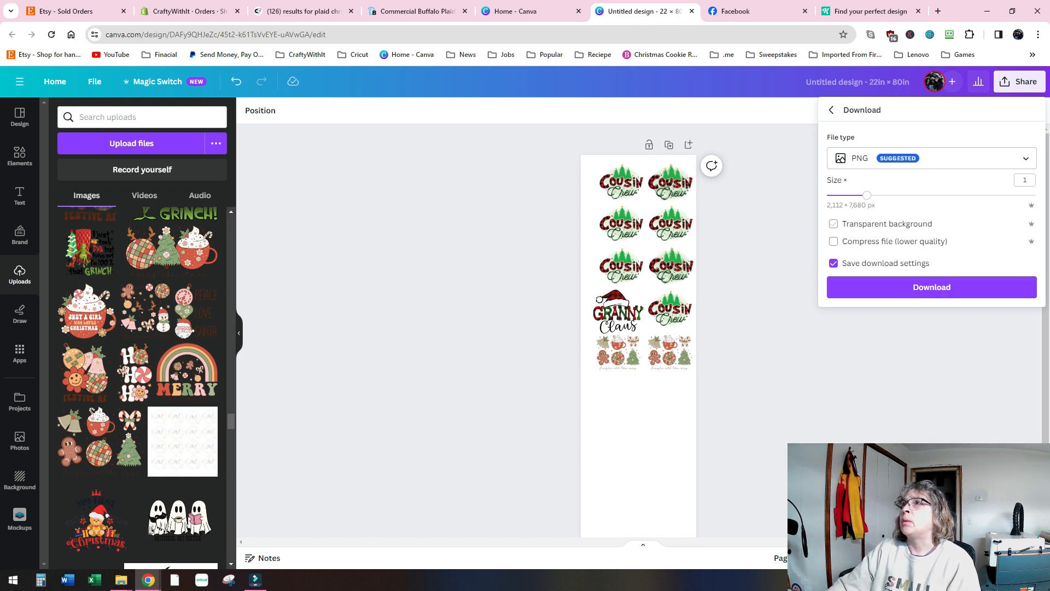
left_click(833, 223)
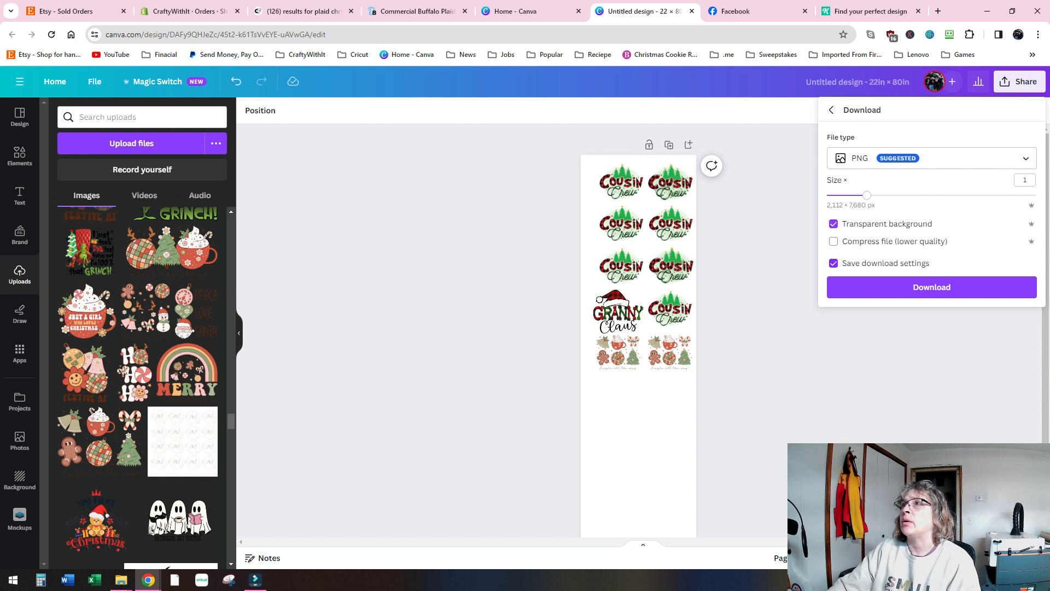
Download the gang sheet as a transparent PNG and open the downloaded file in the image viewer to inspect the designs enlarged.
left_click(931, 287)
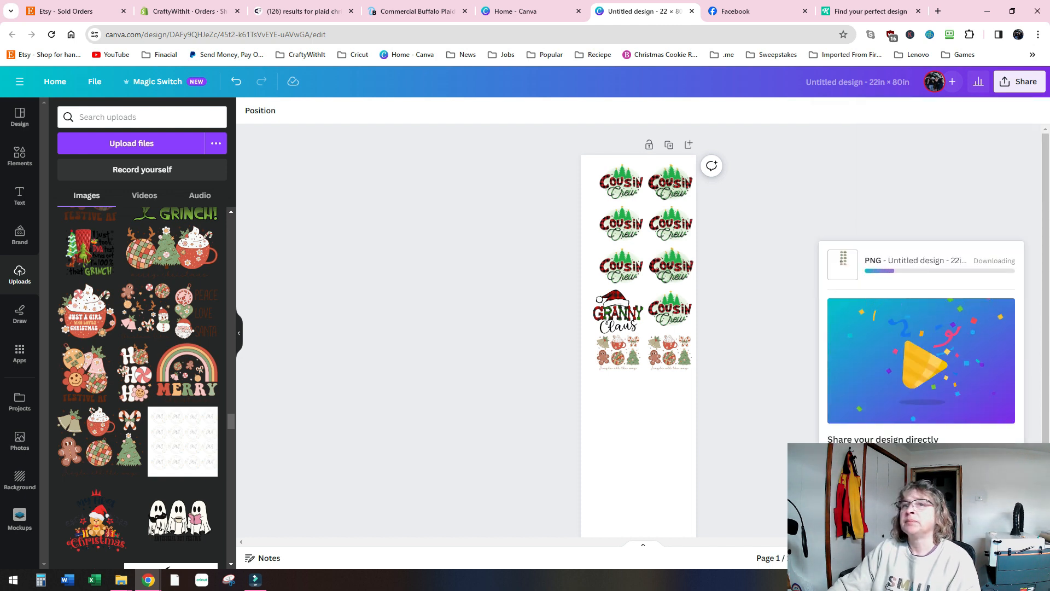
mouse_move(121, 580)
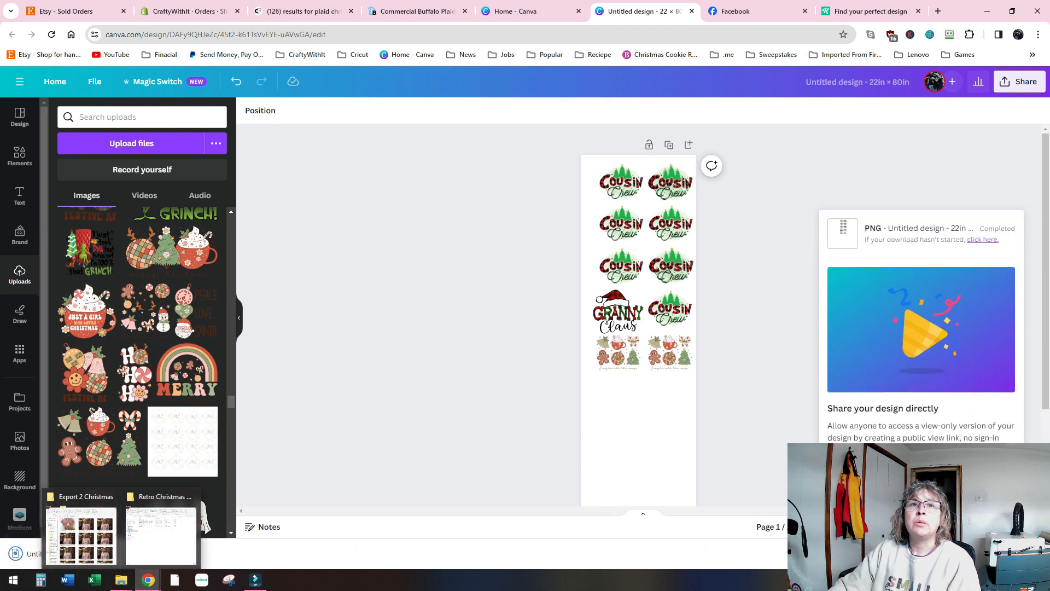
left_click(73, 554)
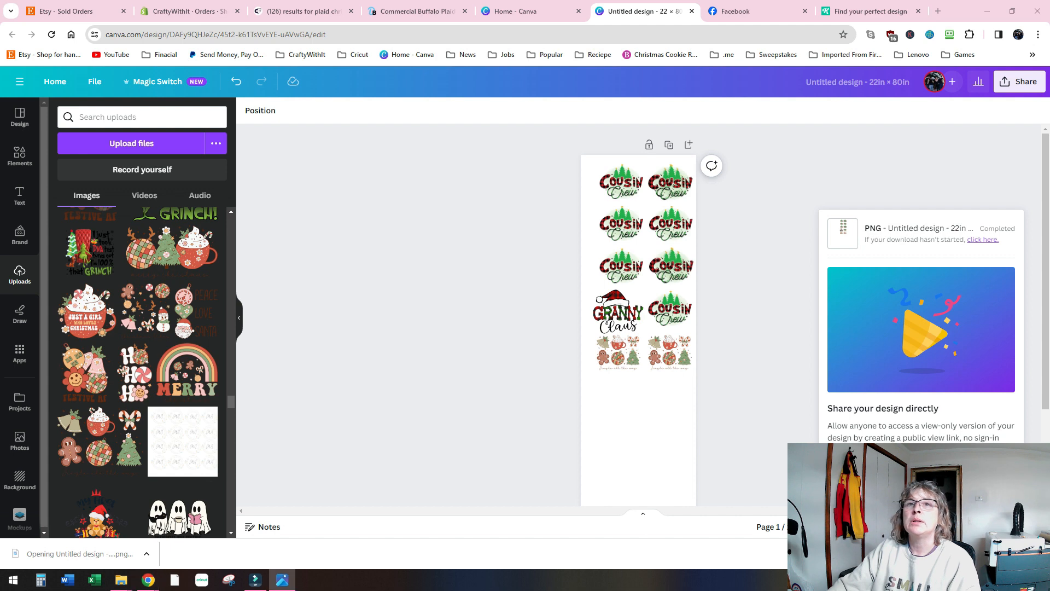
left_click_drag(185, 23, 515, 22)
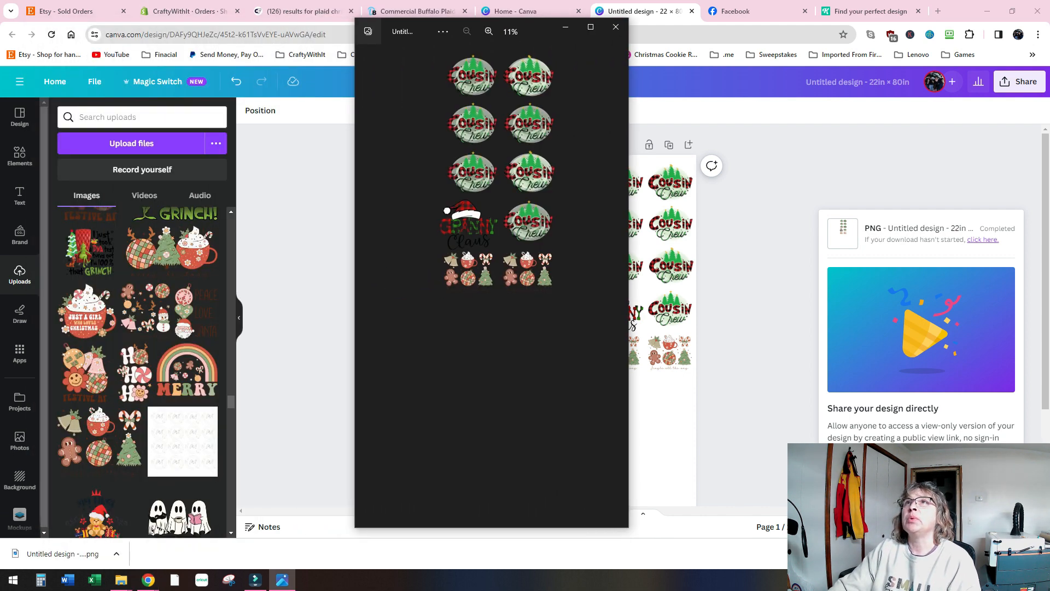
scroll(491, 246, "up", 1)
scroll(491, 246, "up", 1)
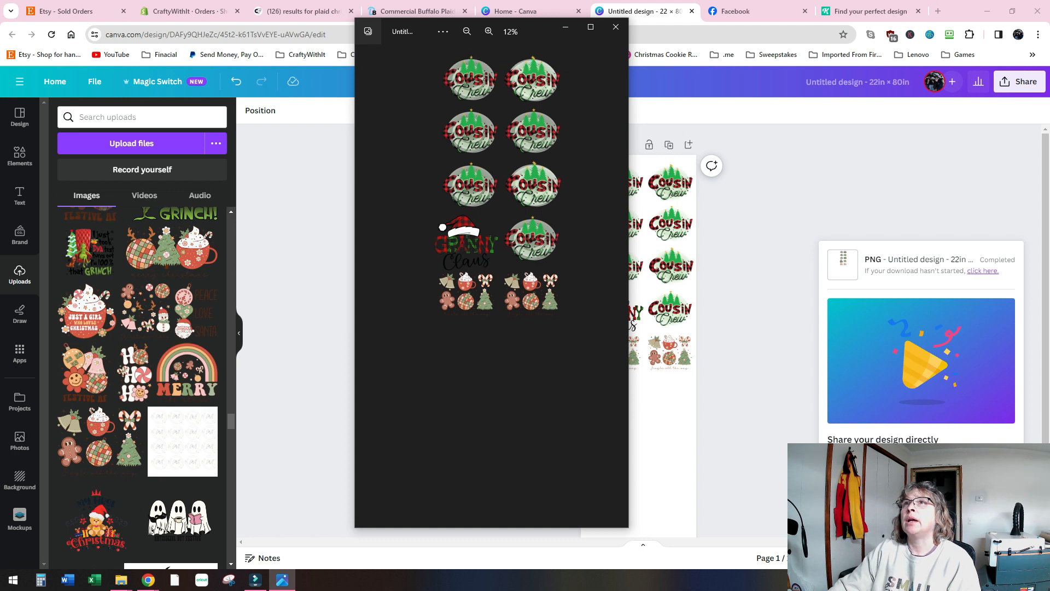
scroll(491, 246, "up", 1)
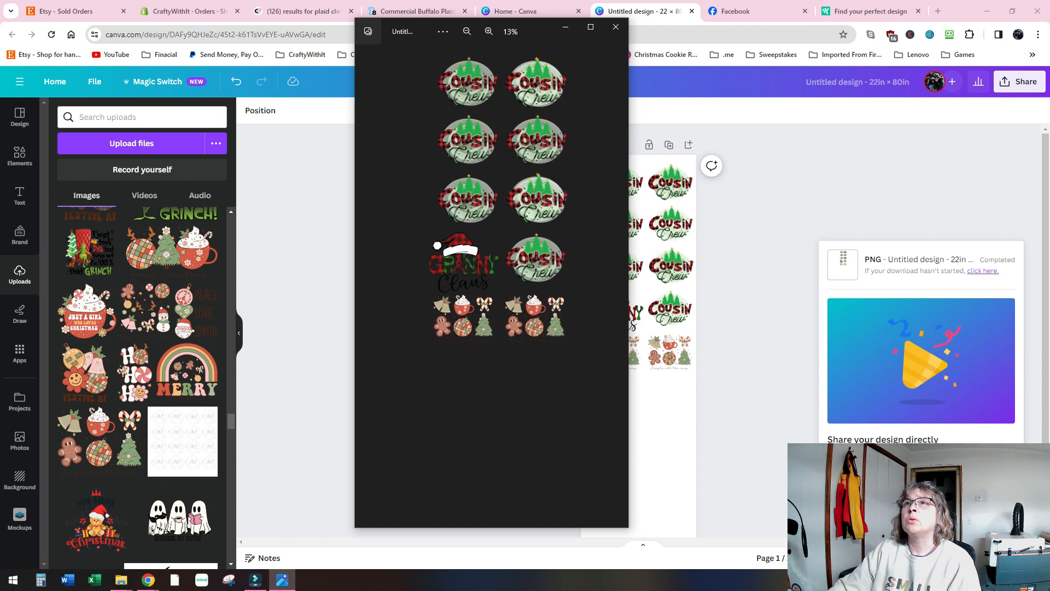